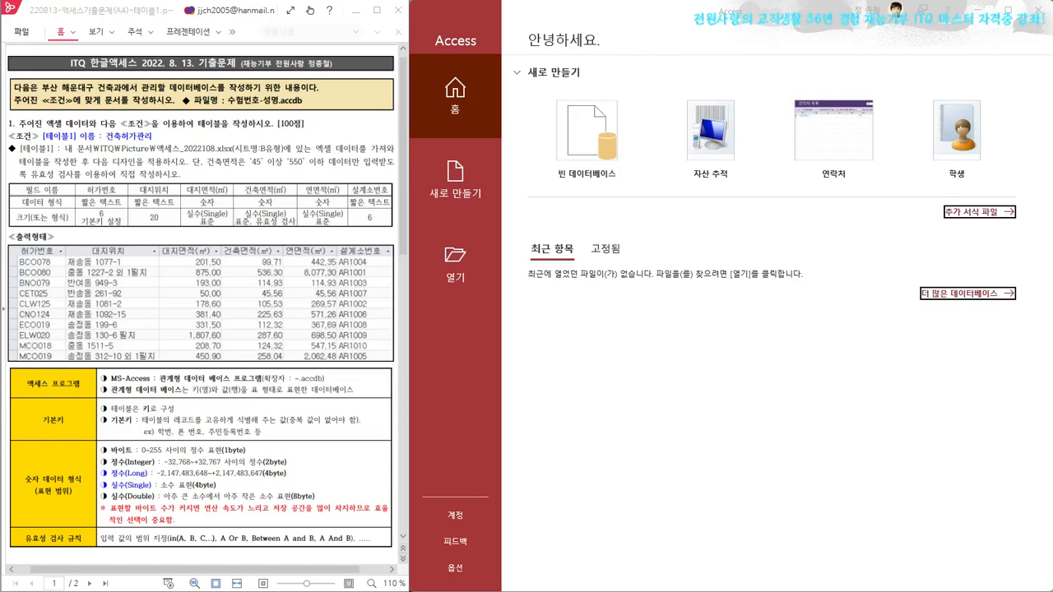
click(630, 590)
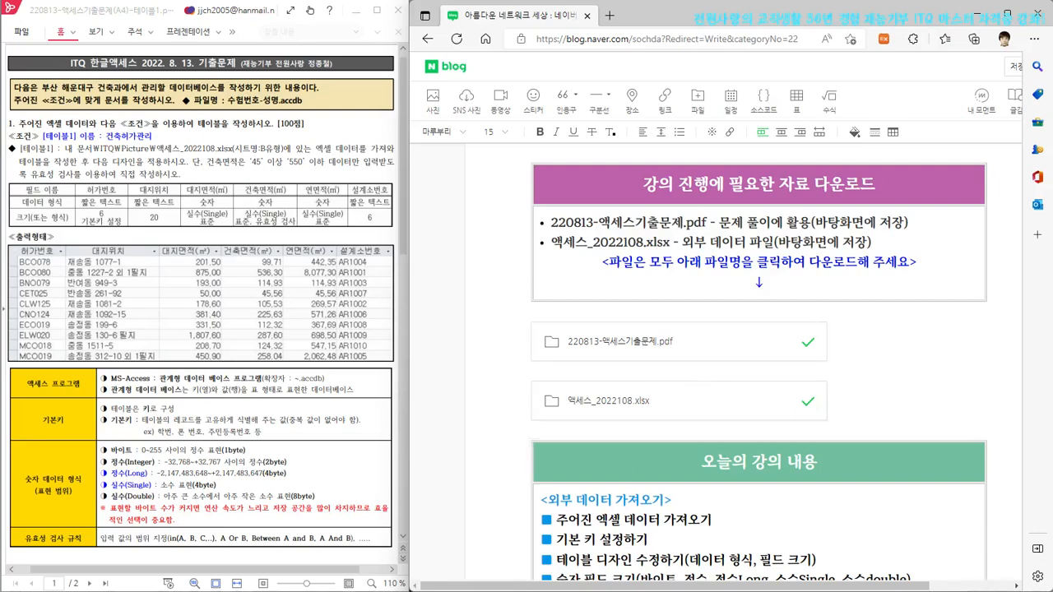
click(629, 591)
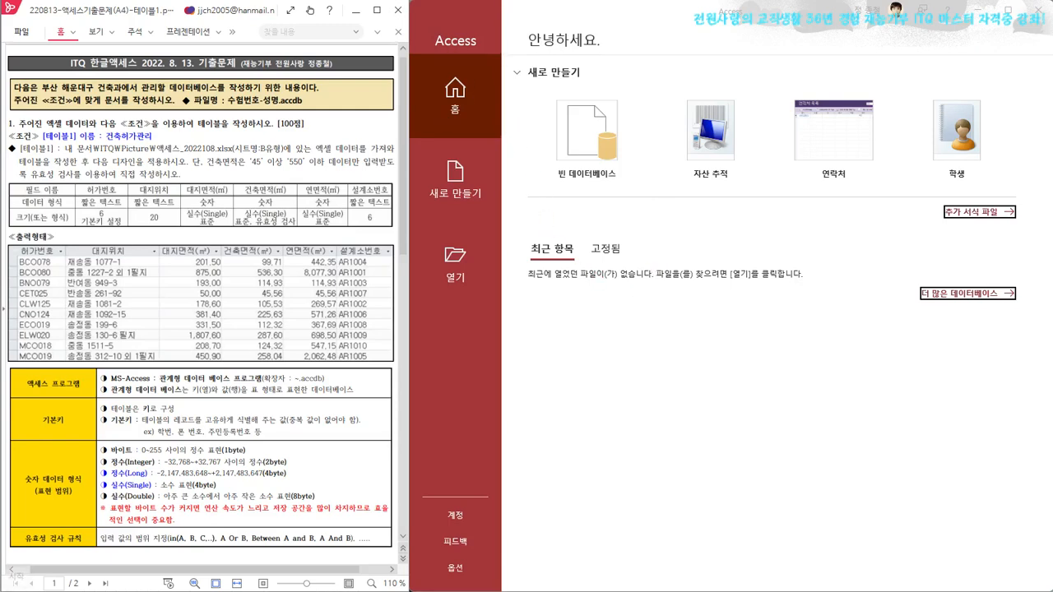
key(super)
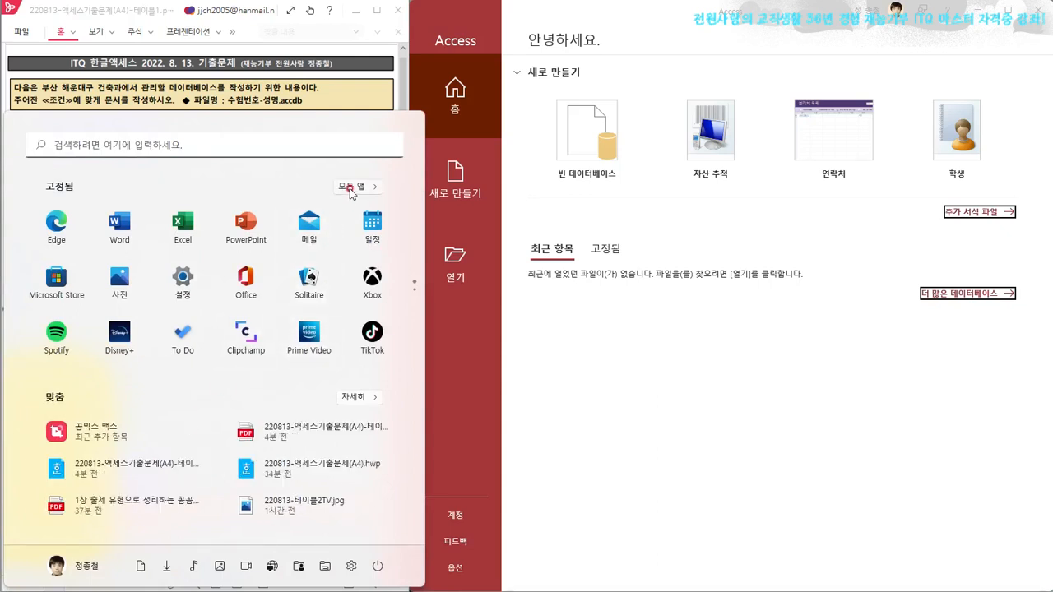
click(350, 189)
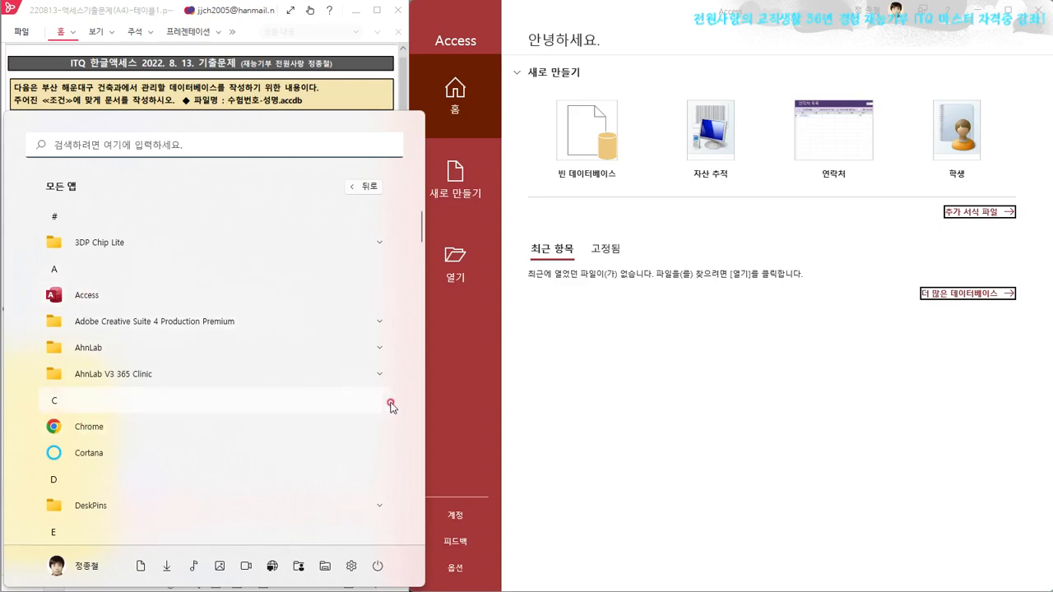
click(642, 417)
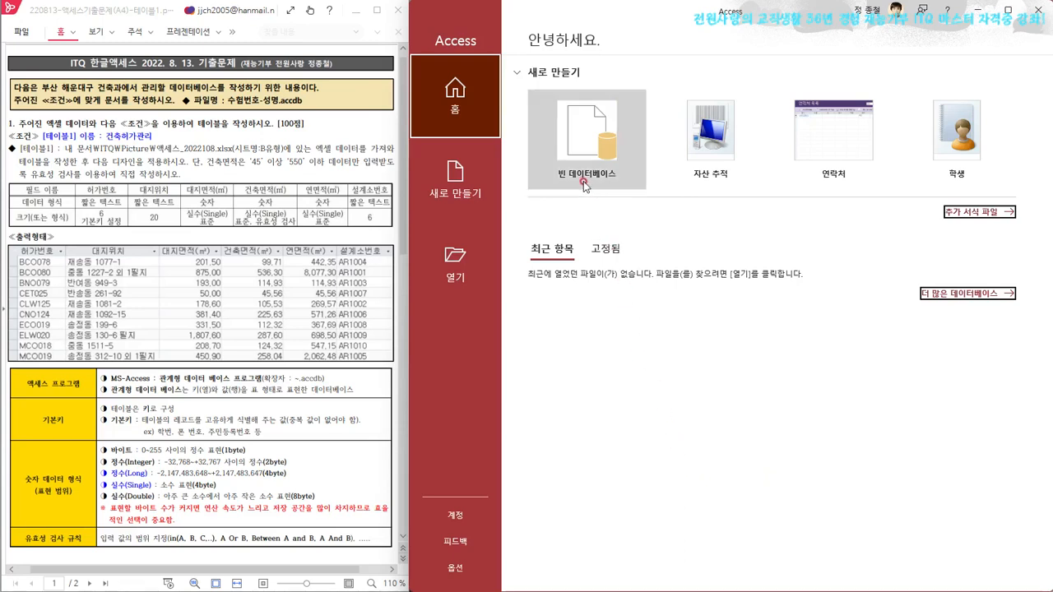
- Start a new blank database and choose the desktop (바탕 화면) as its save location
click(577, 126)
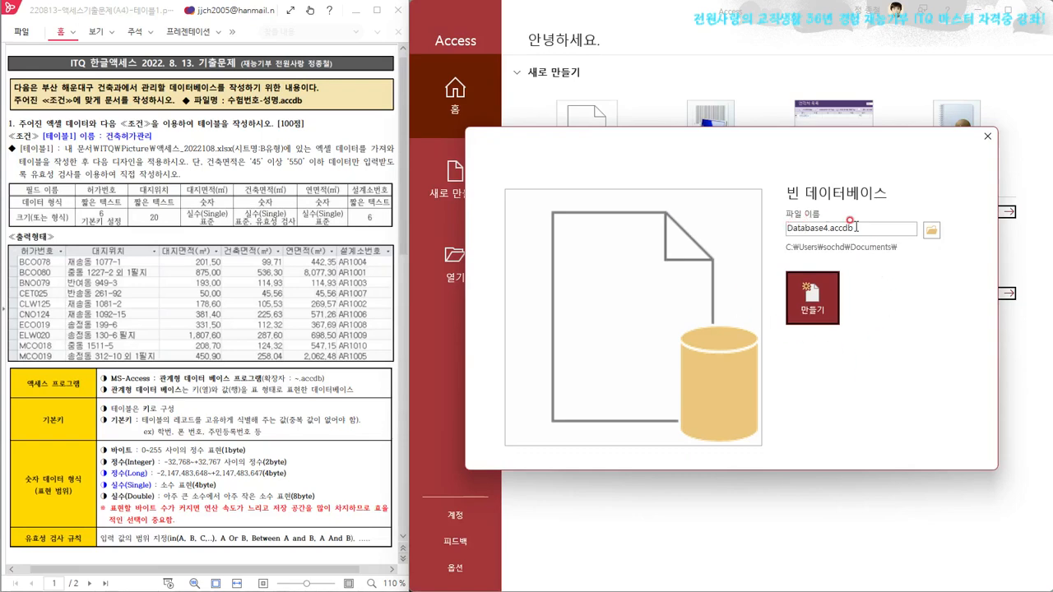
click(930, 232)
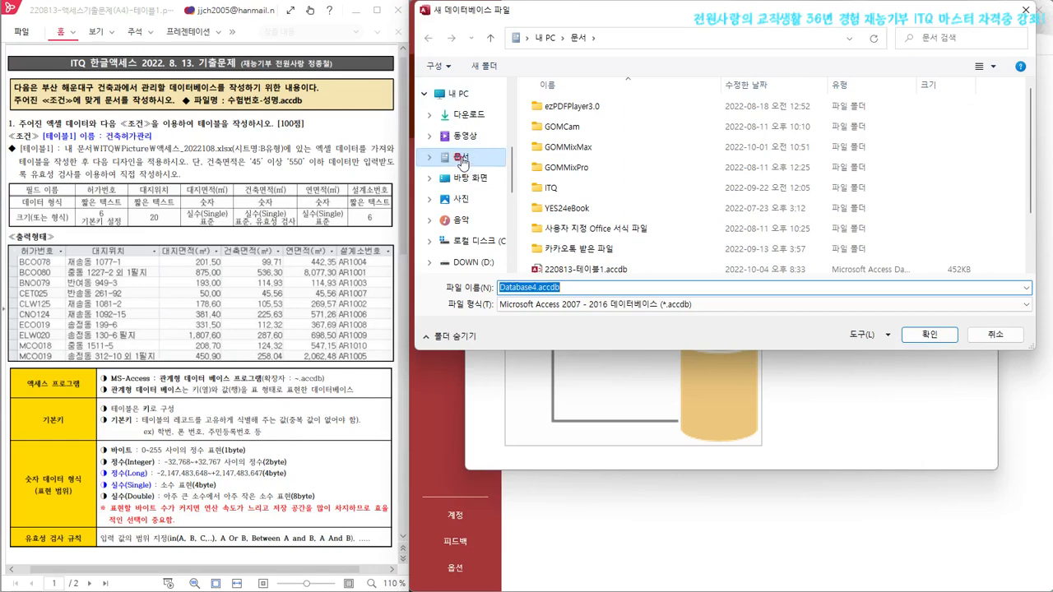
double_click(551, 190)
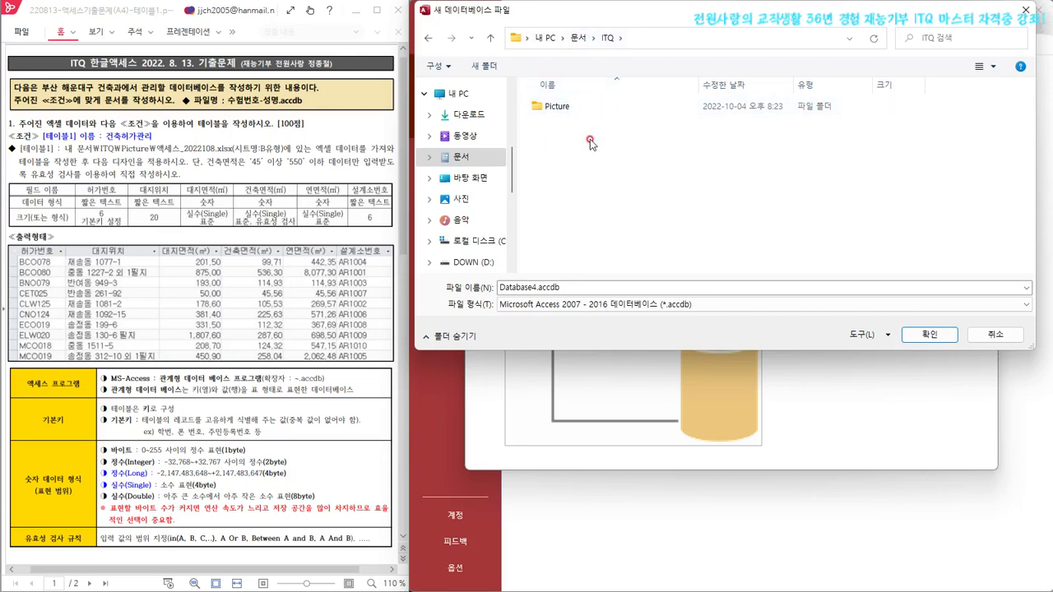
double_click(550, 106)
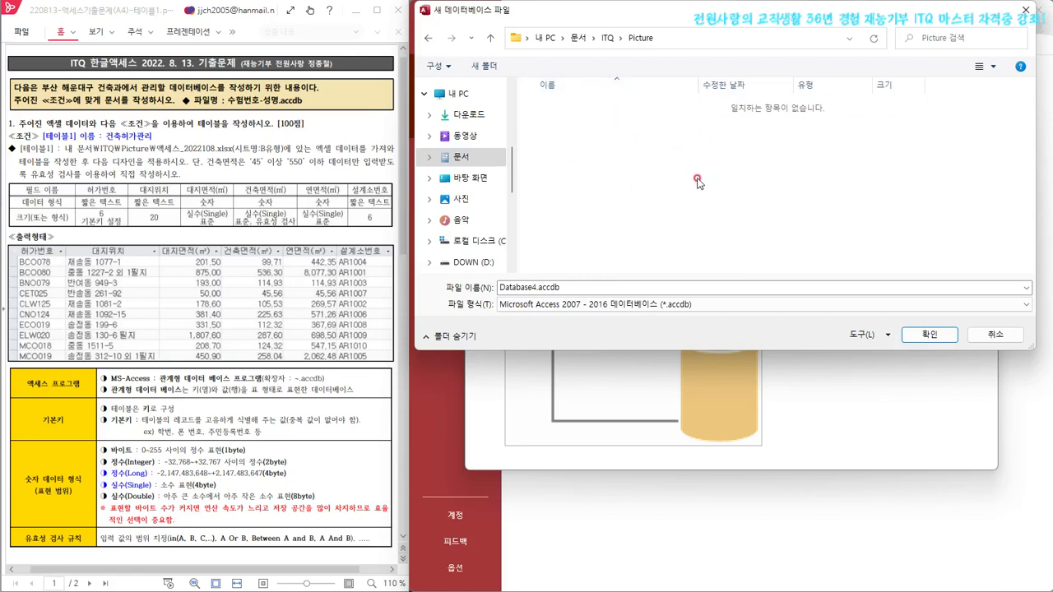
click(470, 182)
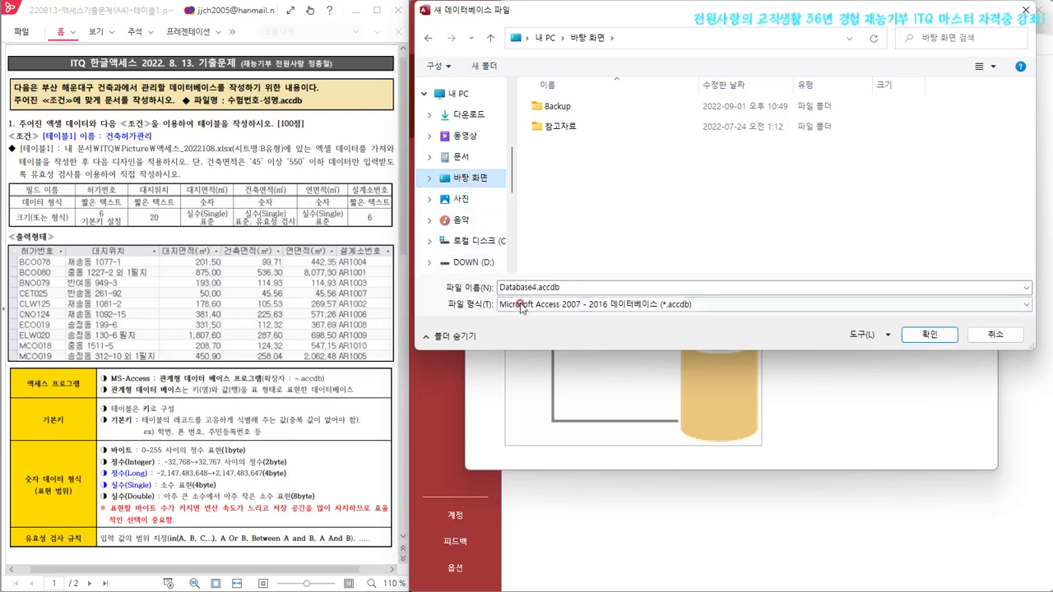
- Name the new database file 220813-테이블1 and create it
click(568, 285)
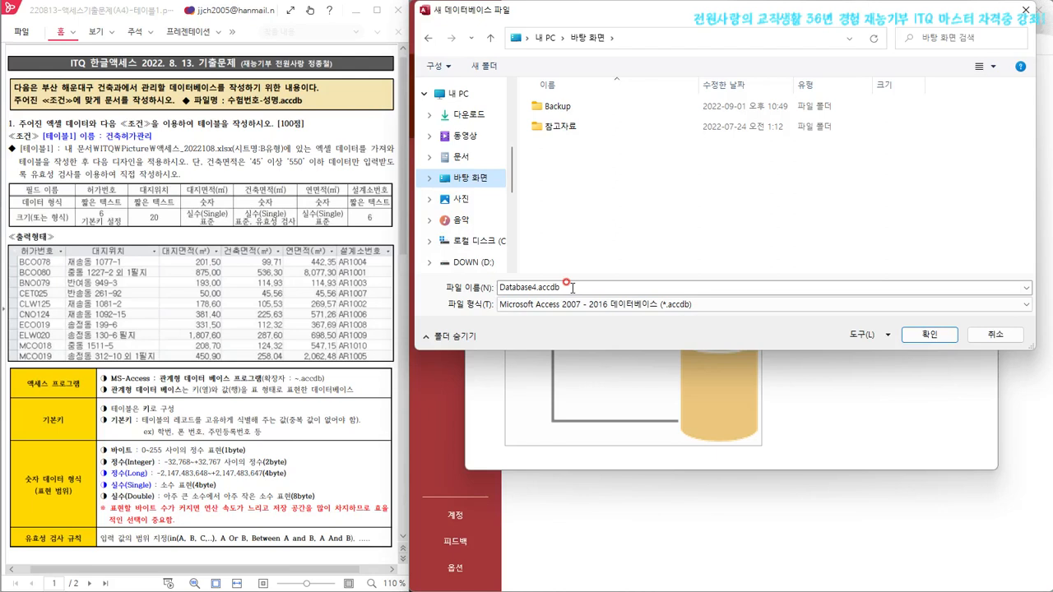
double_click(572, 287)
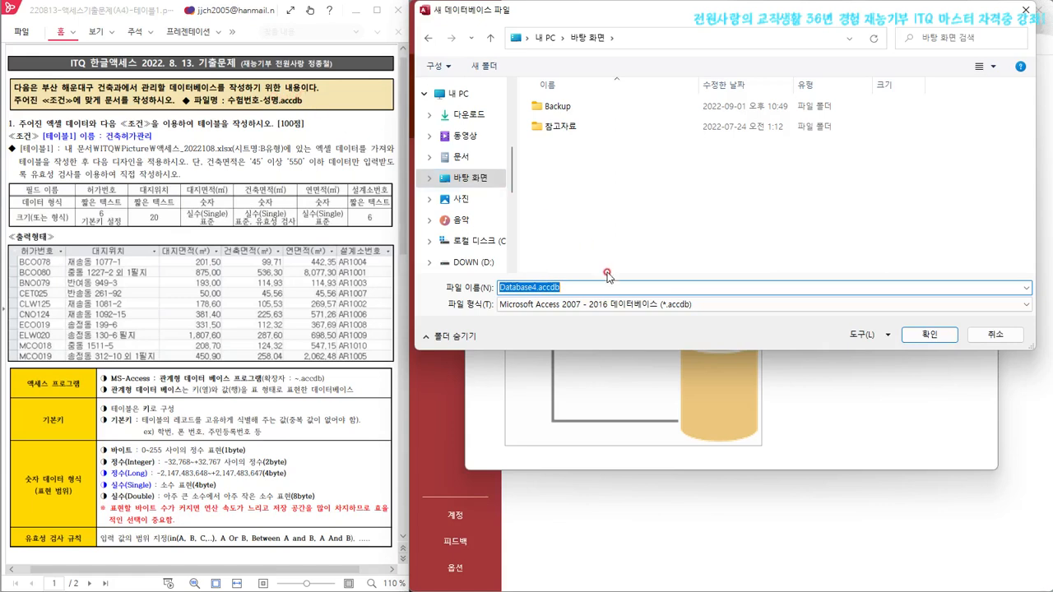
drag(539, 287, 556, 290)
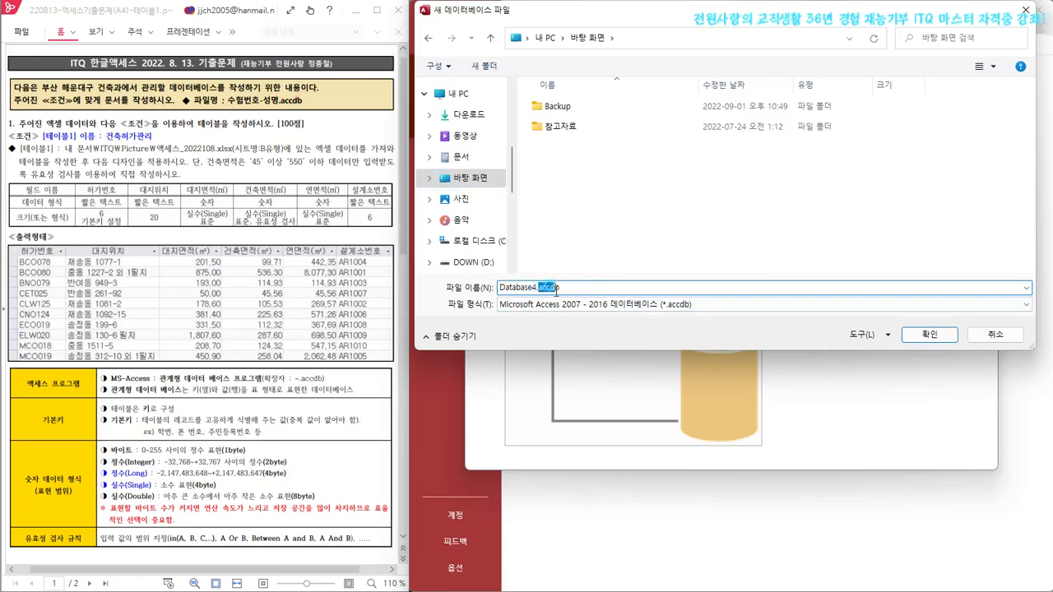
click(564, 287)
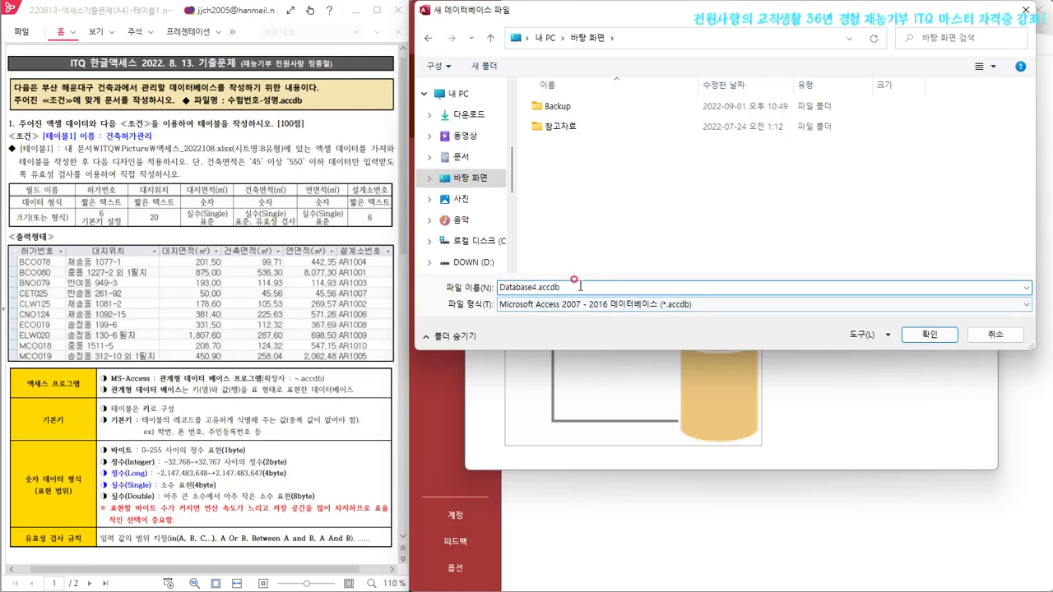
drag(566, 287, 443, 278)
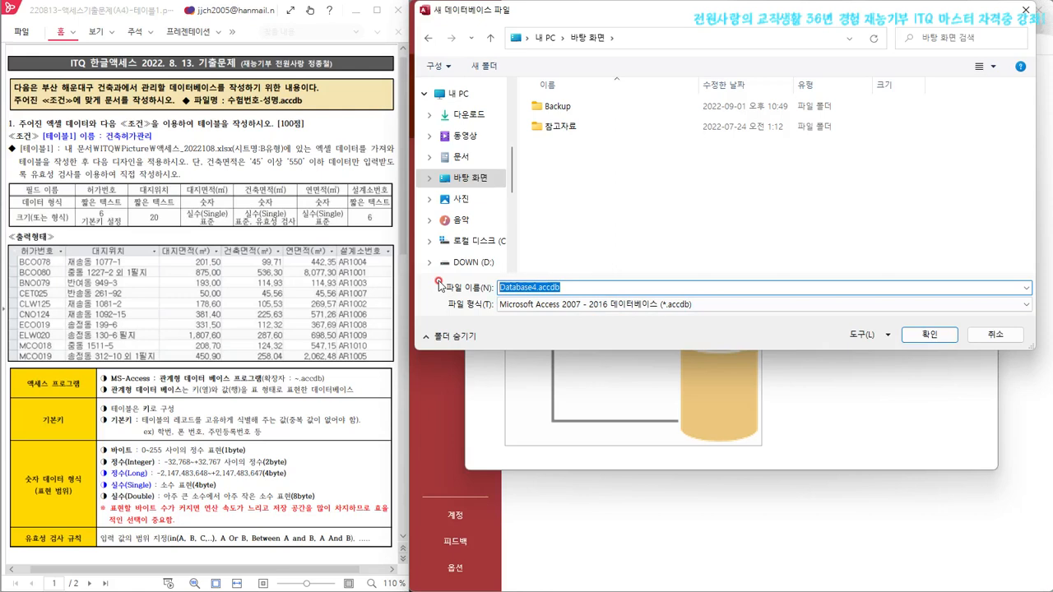
text(220813-)
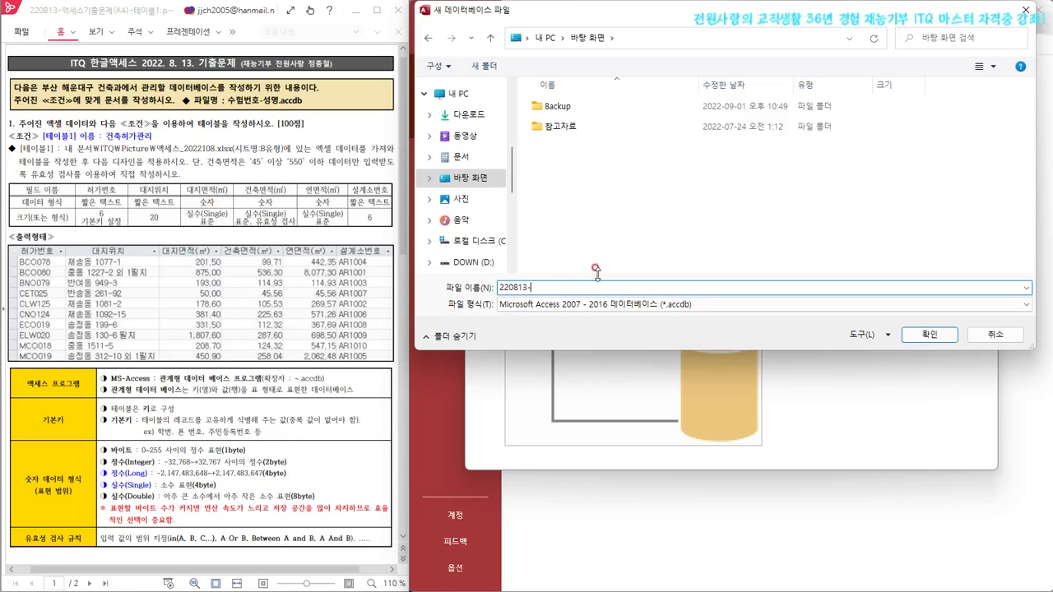
text(x)
text(이블1)
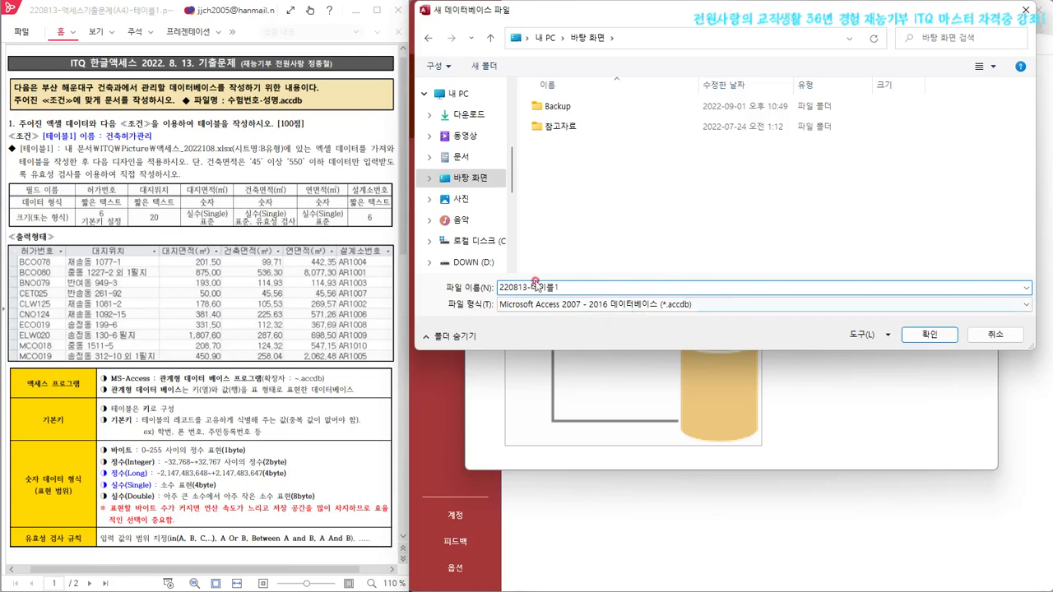
click(928, 335)
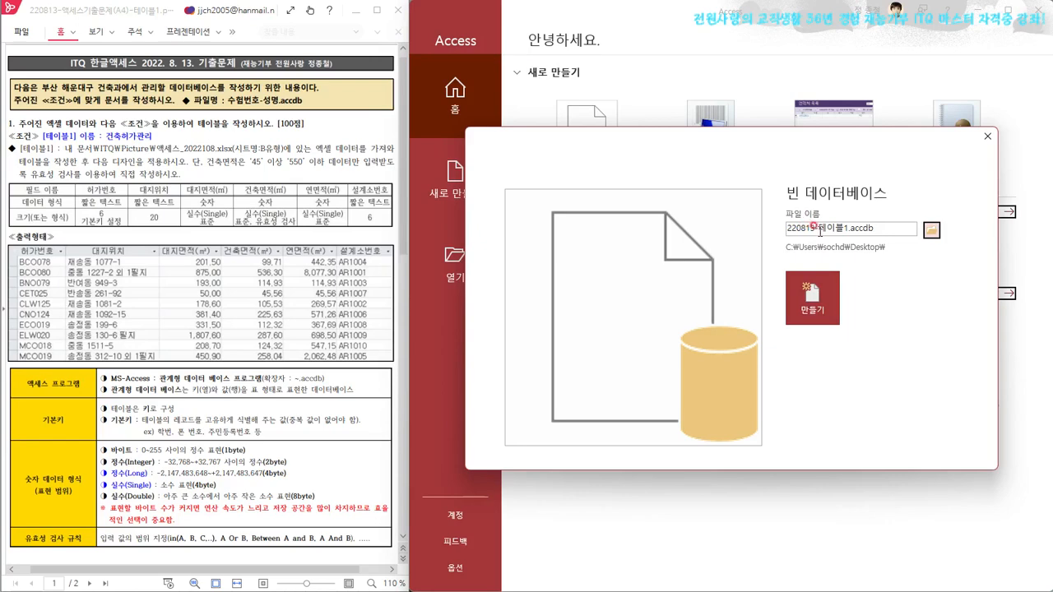
click(812, 298)
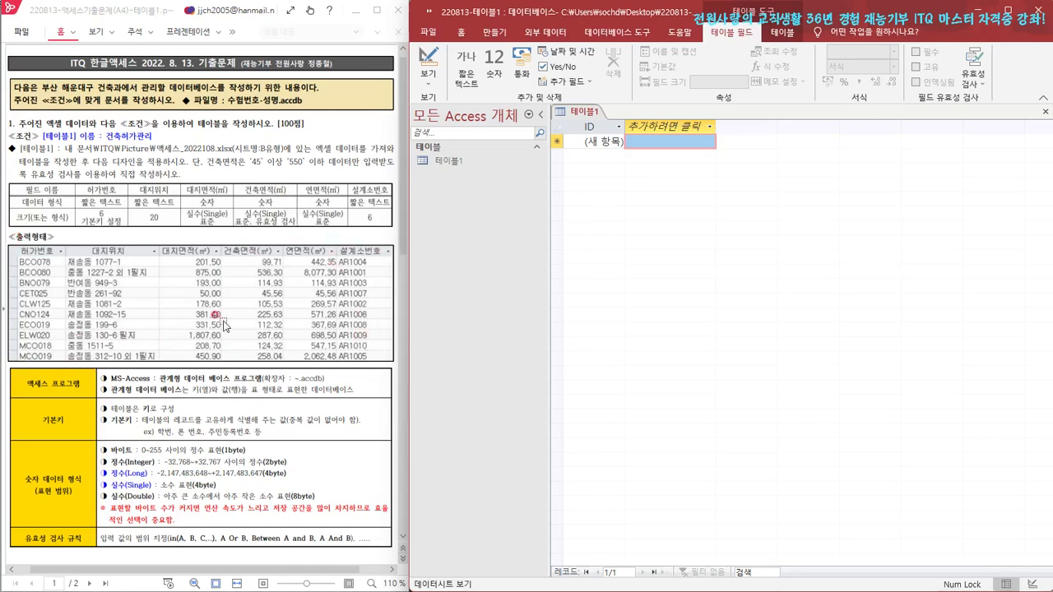
- Close the default empty table 테이블1 without saving it
right_click(575, 116)
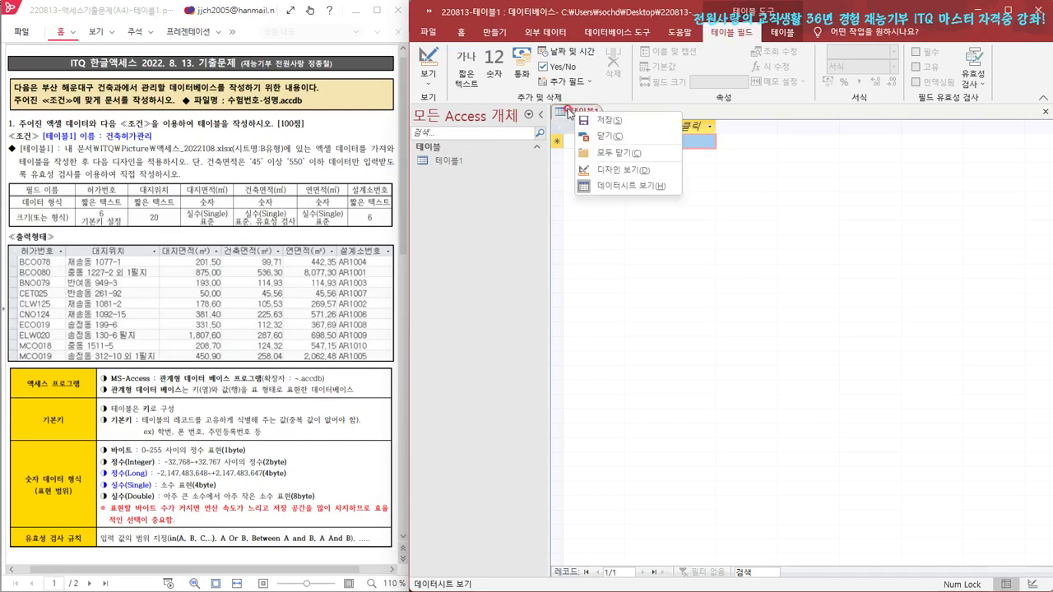
click(568, 109)
right_click(579, 113)
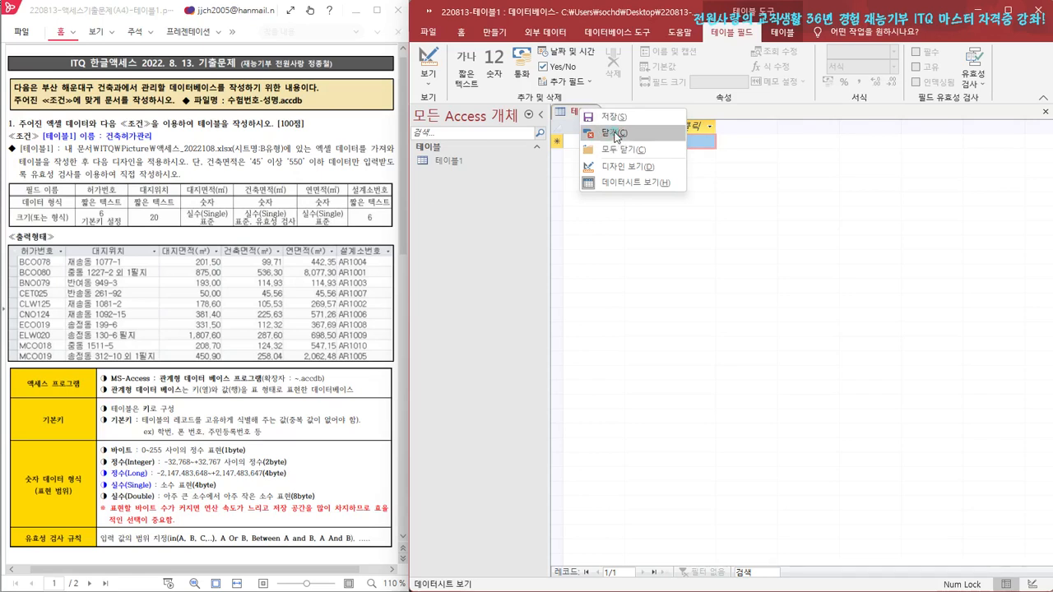
click(616, 135)
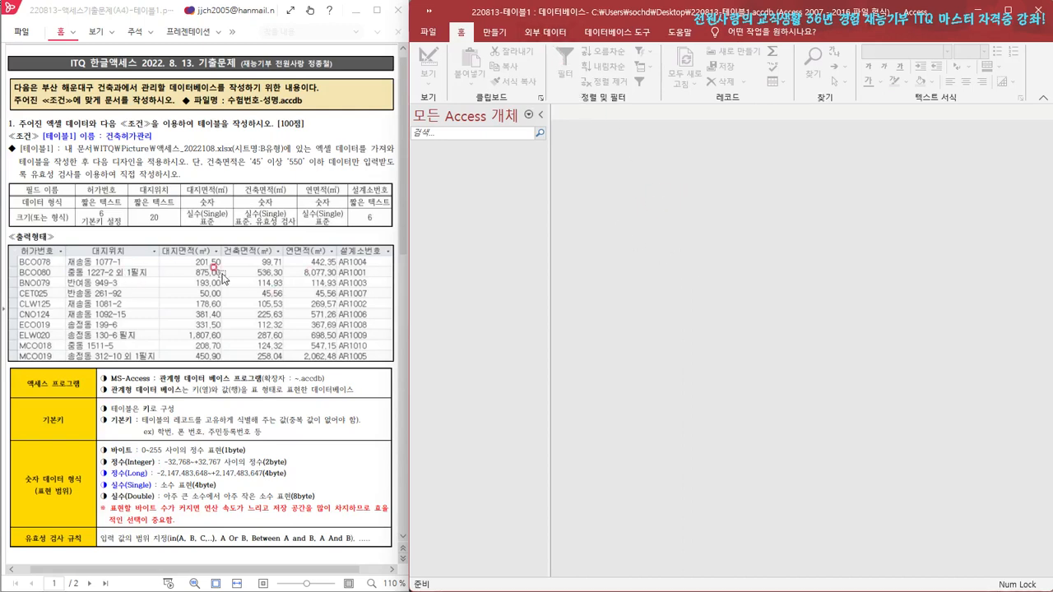
- Start importing external data from an Excel file and open the source file browser
click(550, 33)
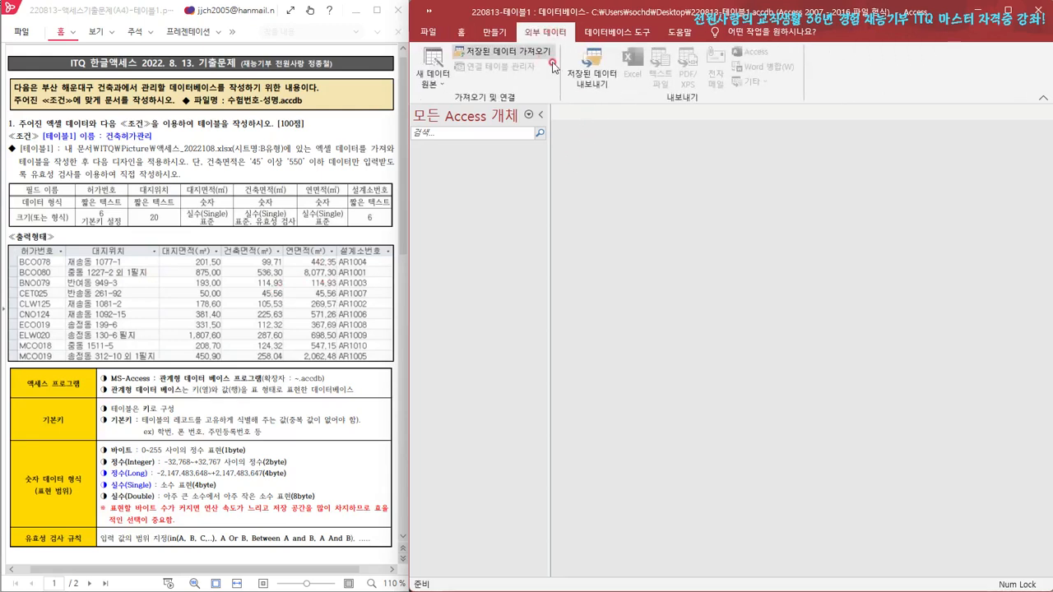
click(441, 86)
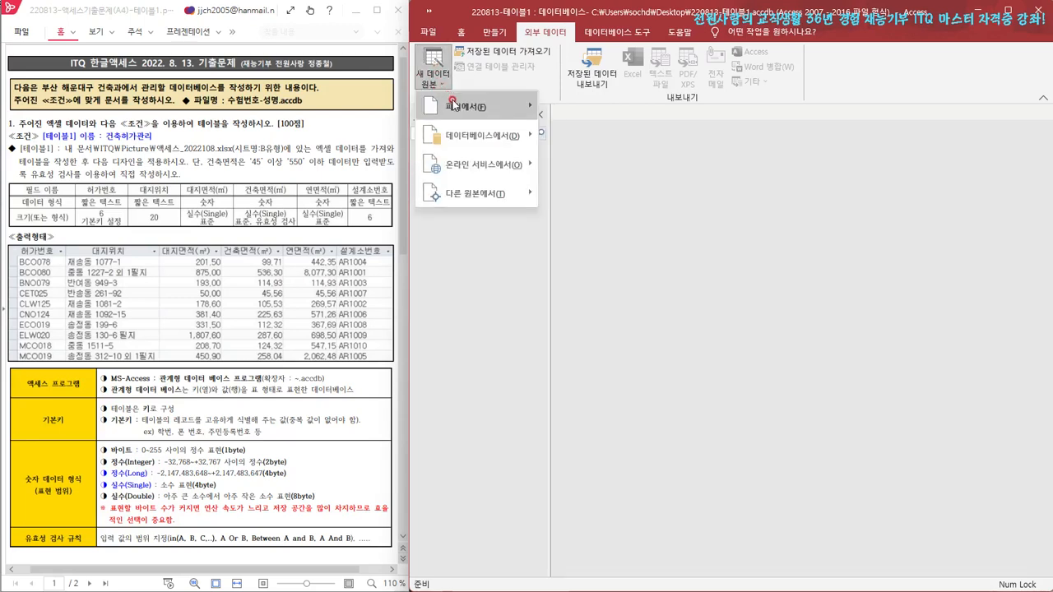
mouse_move(452, 105)
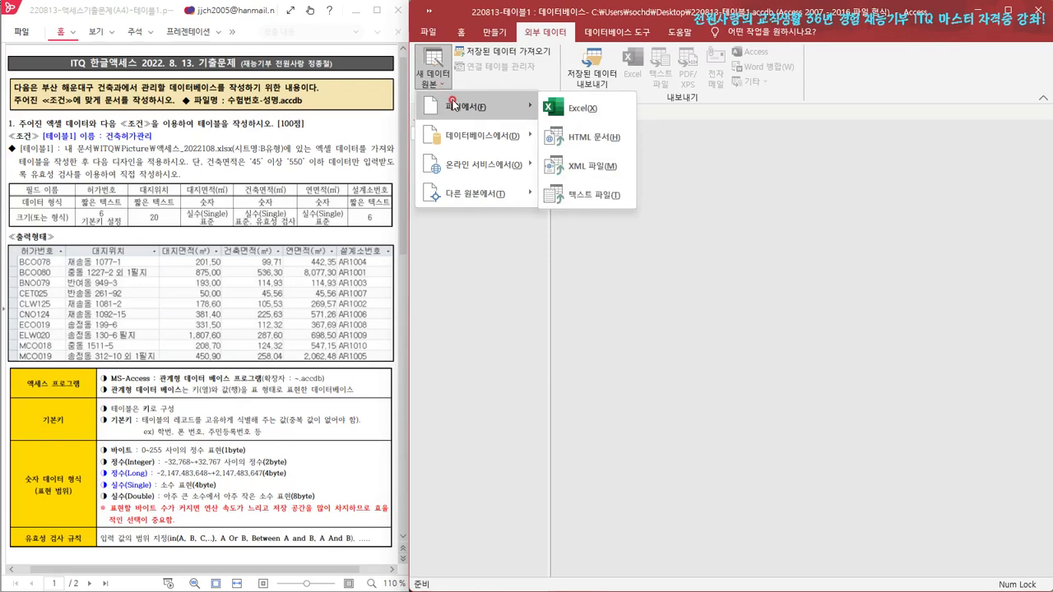
click(587, 111)
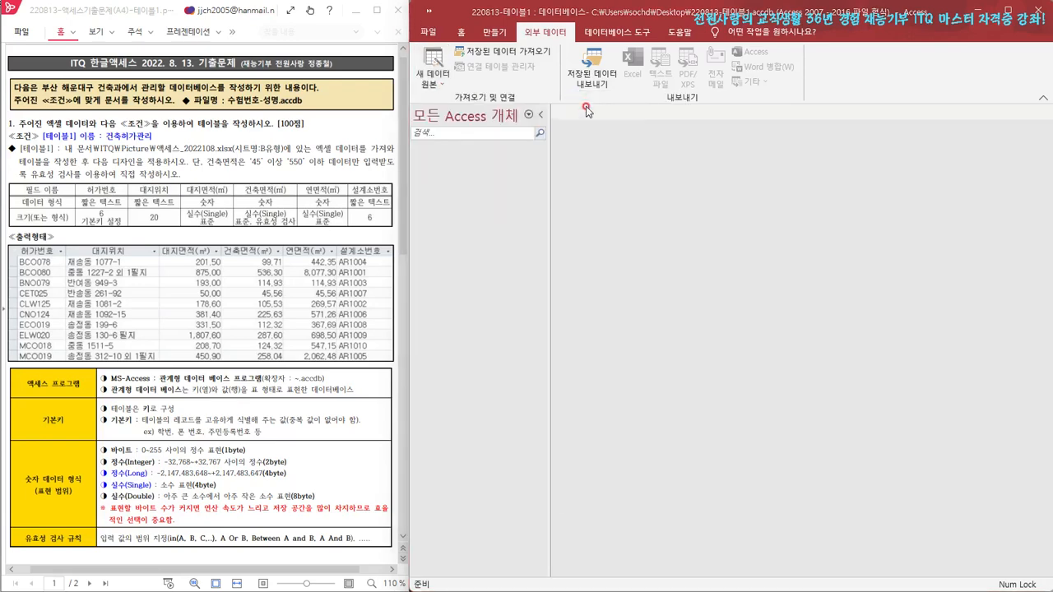
click(932, 212)
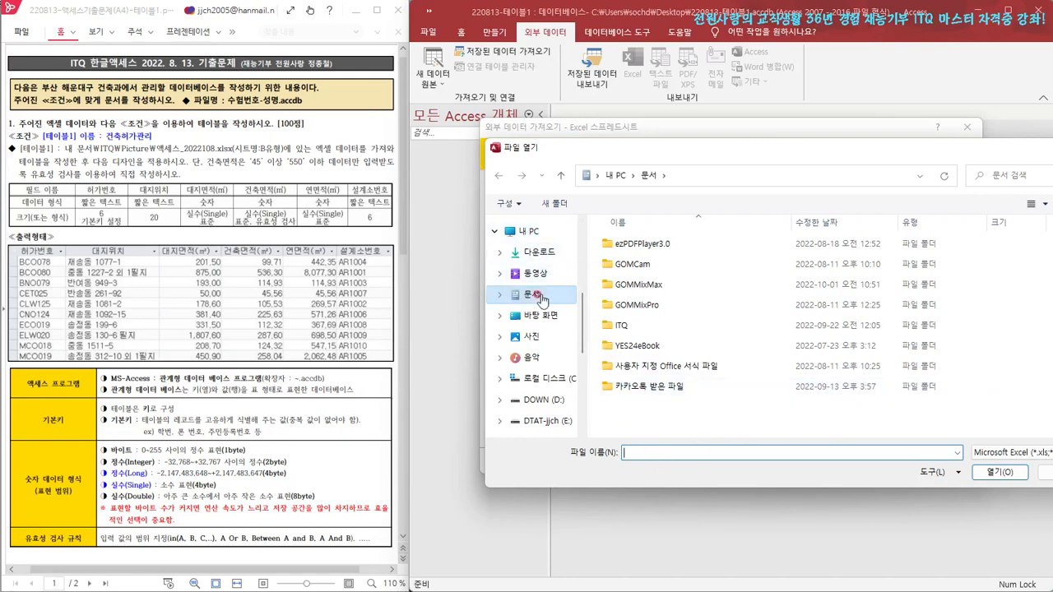
click(638, 329)
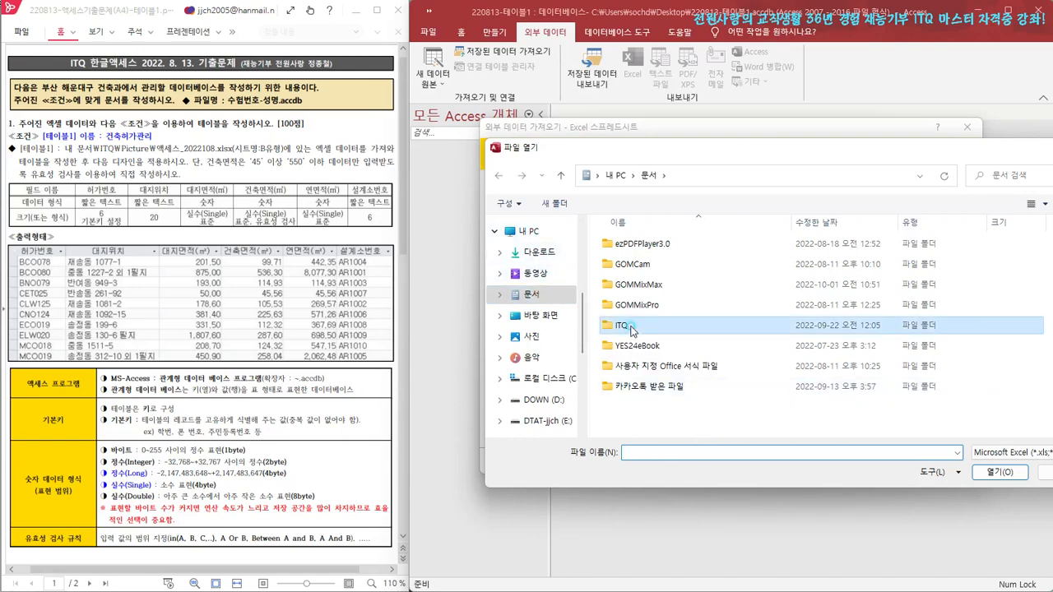
double_click(632, 329)
click(632, 247)
double_click(630, 245)
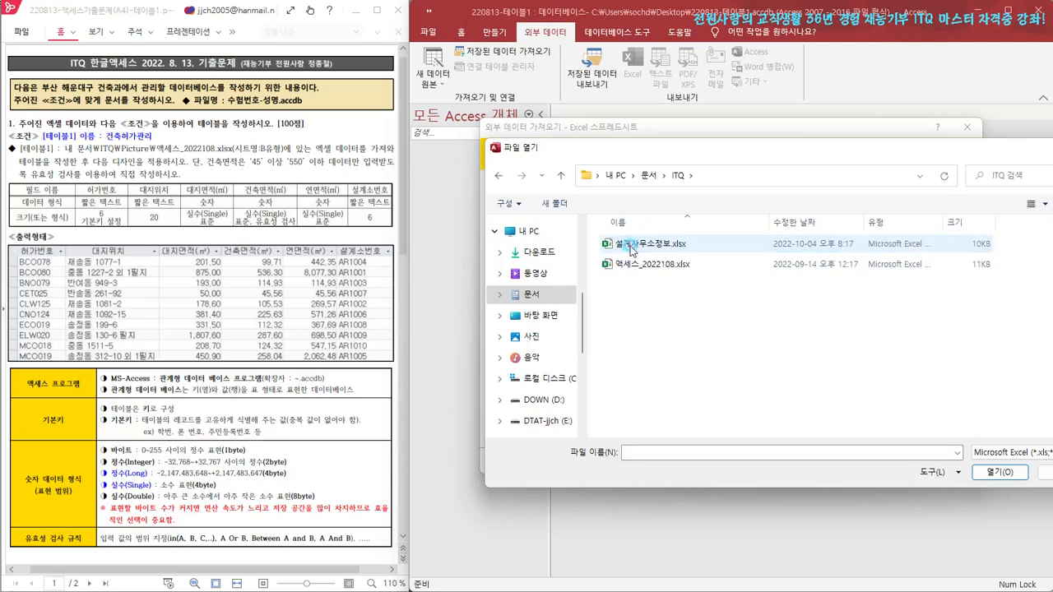
click(638, 267)
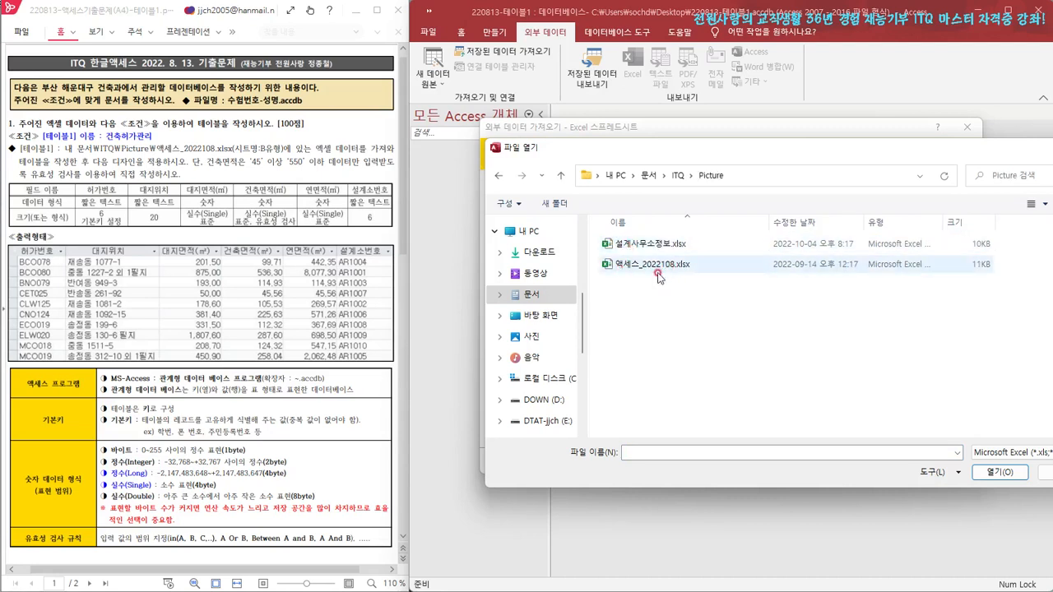
click(559, 176)
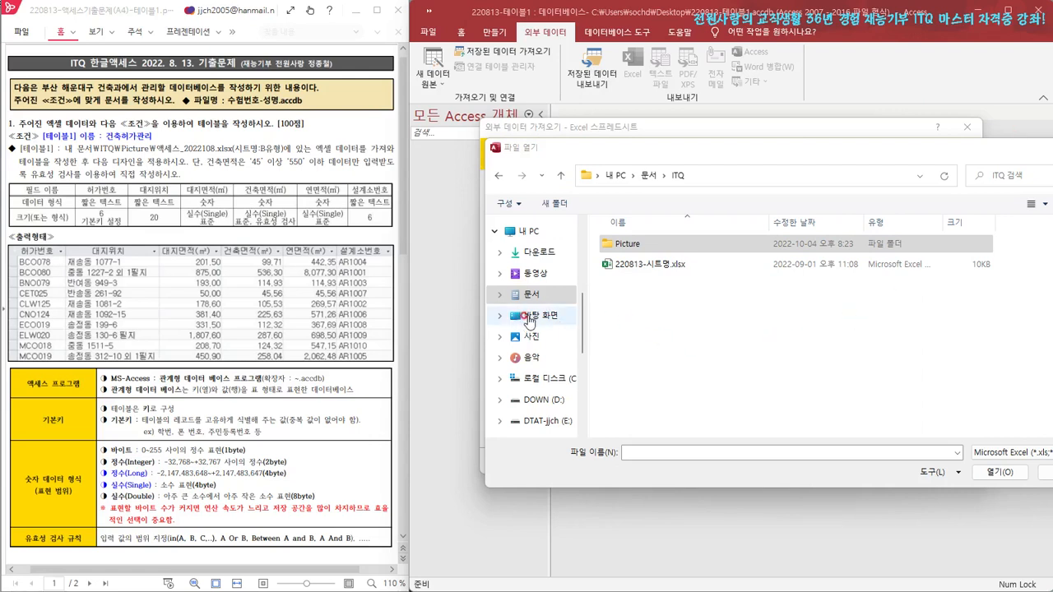
- Choose the workbook 액세스_2022108.xlsx on the desktop as the import source
click(529, 319)
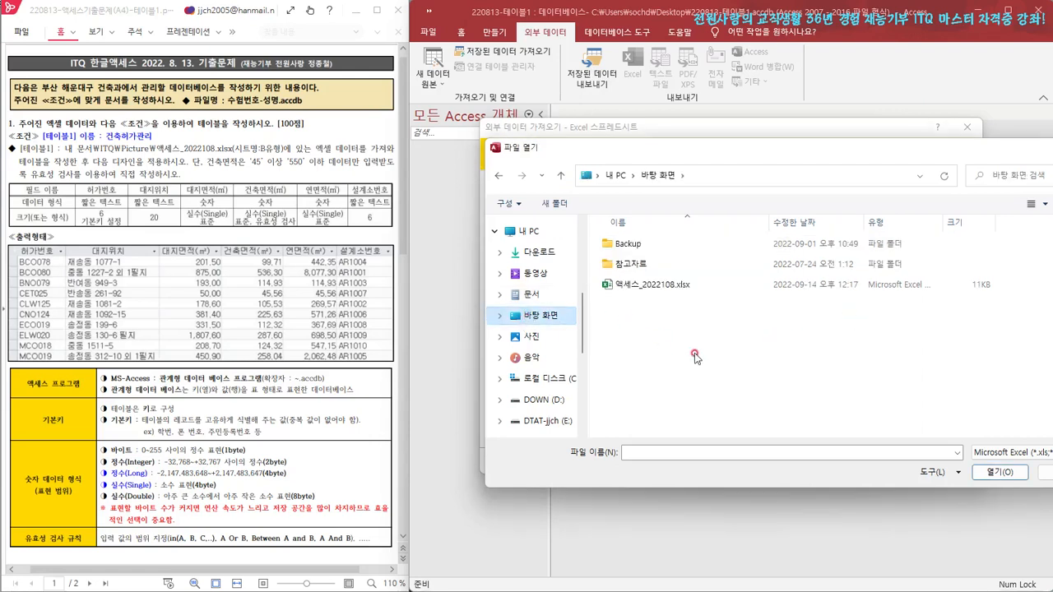
click(646, 290)
click(997, 474)
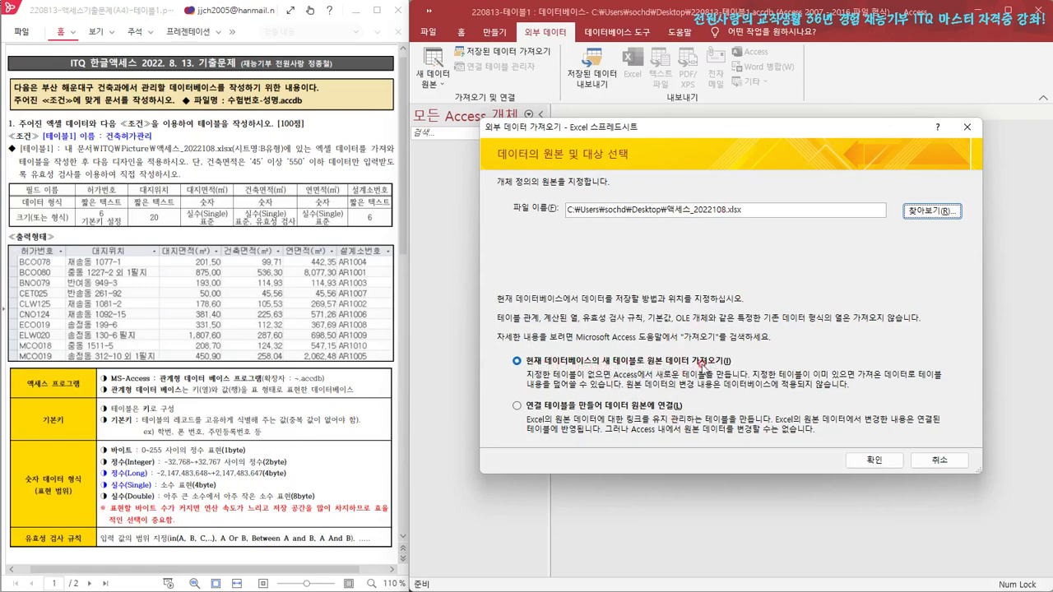
- Import the source data into a new table of the current database, using the first row as column headings
click(874, 462)
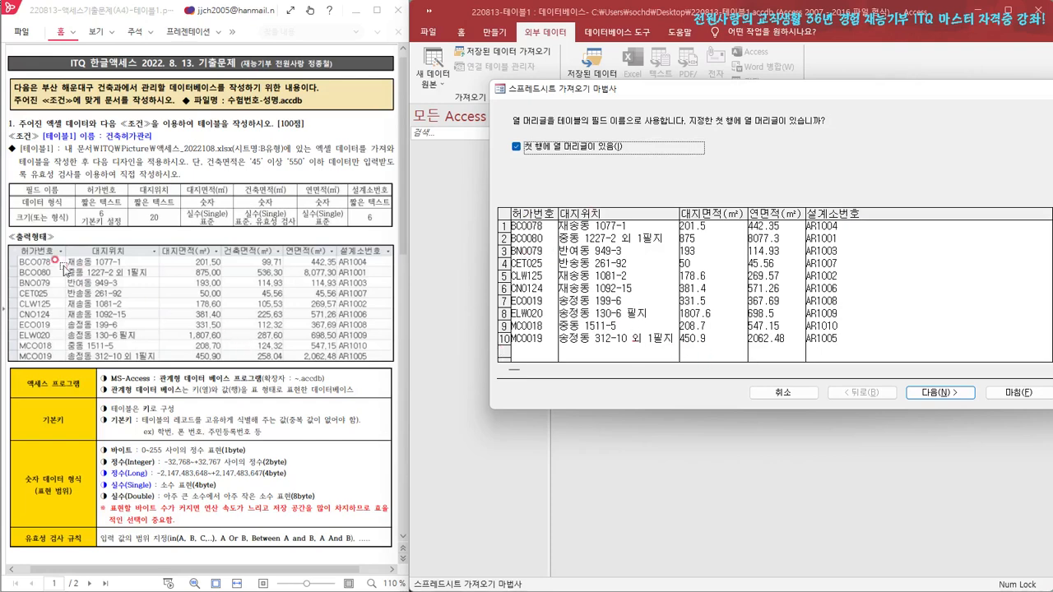
click(940, 393)
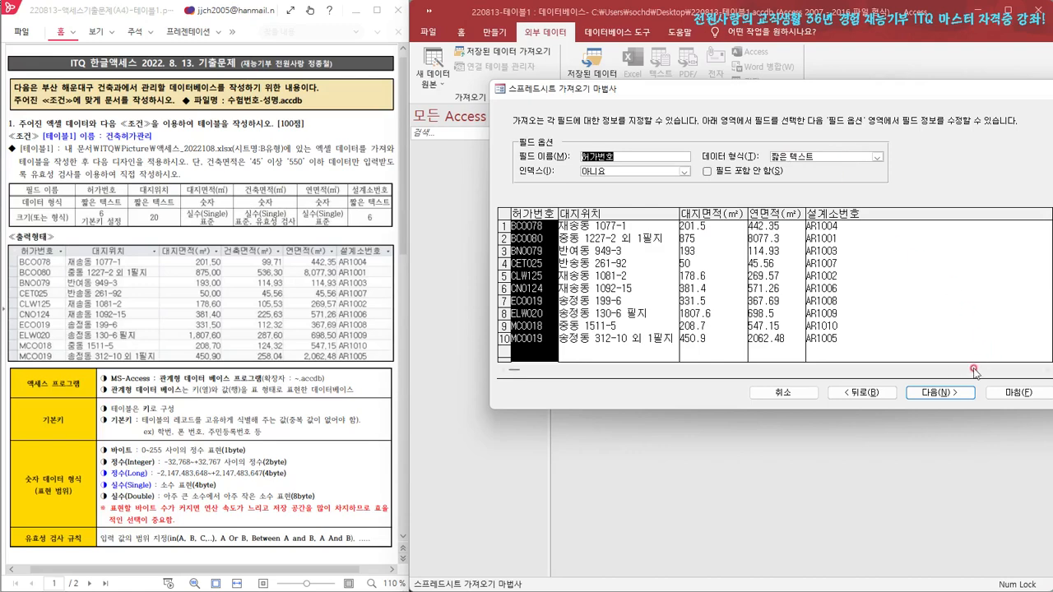
- Accept the default field options and choose 허가번호 as the primary key instead of one added by Access
click(941, 394)
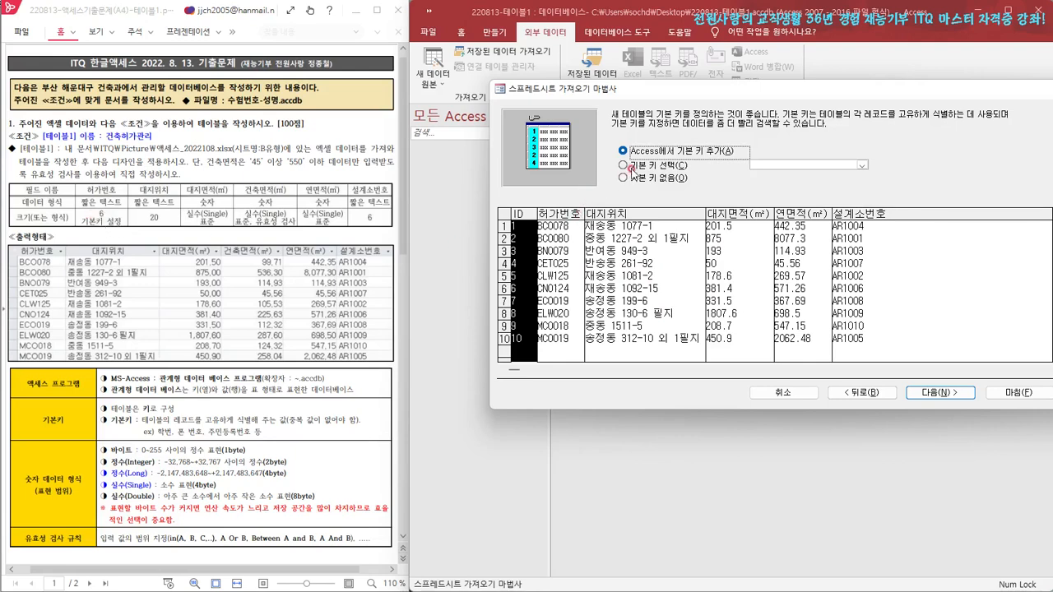
click(627, 165)
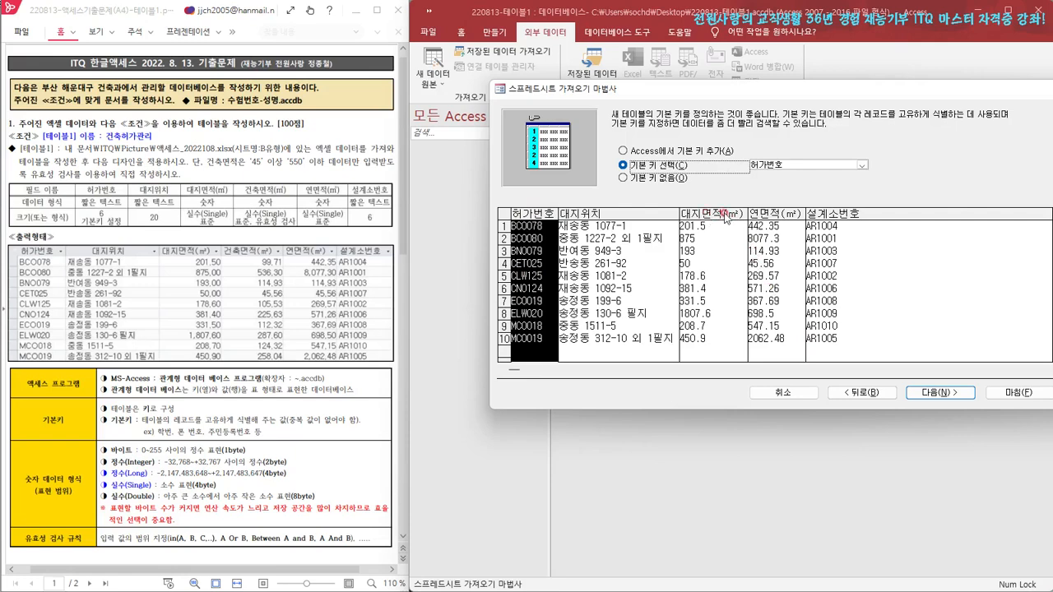
click(862, 164)
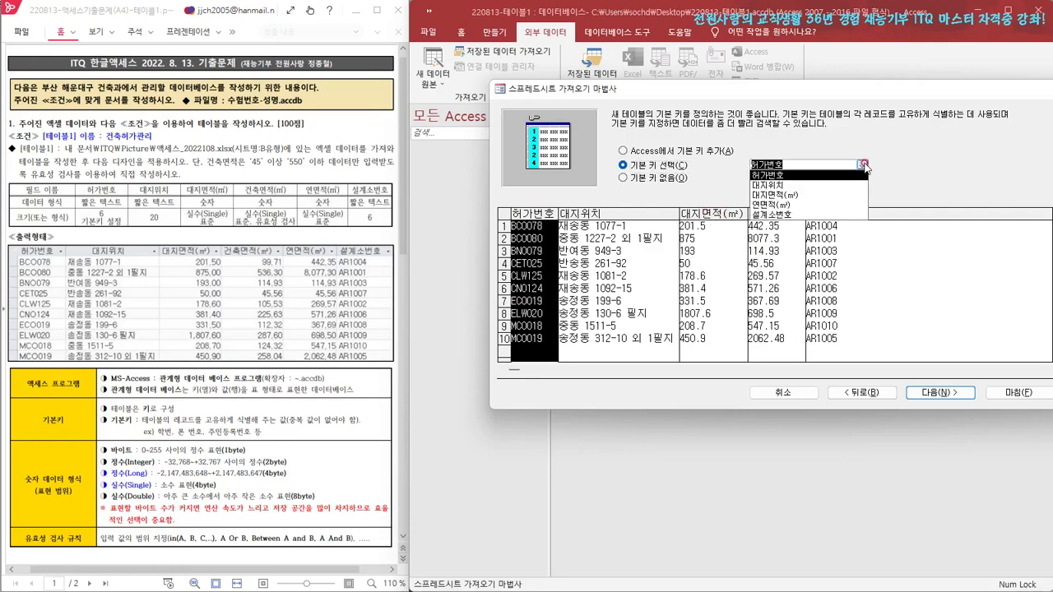
click(790, 196)
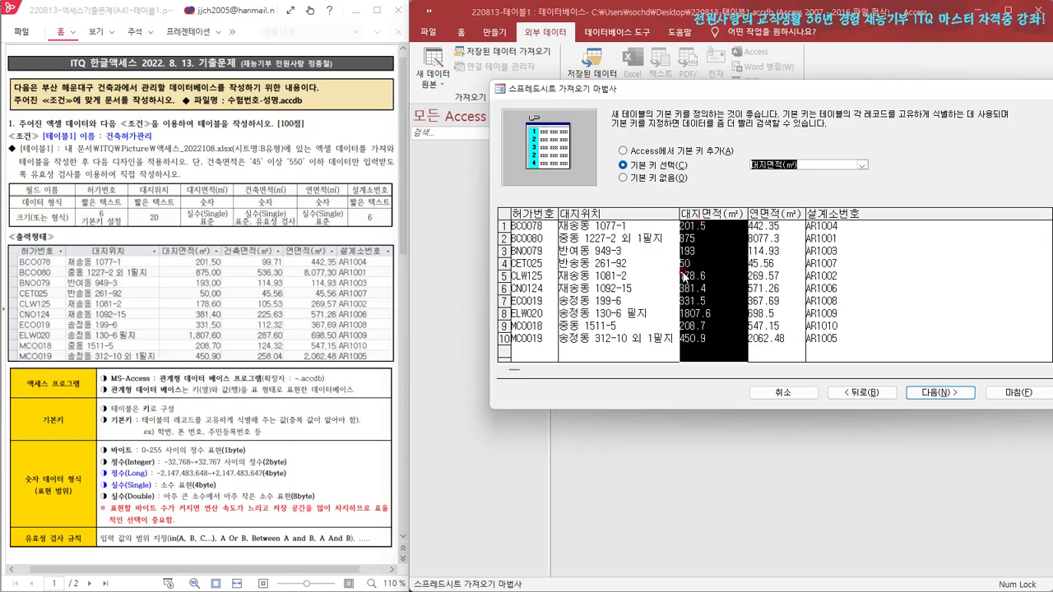
click(524, 217)
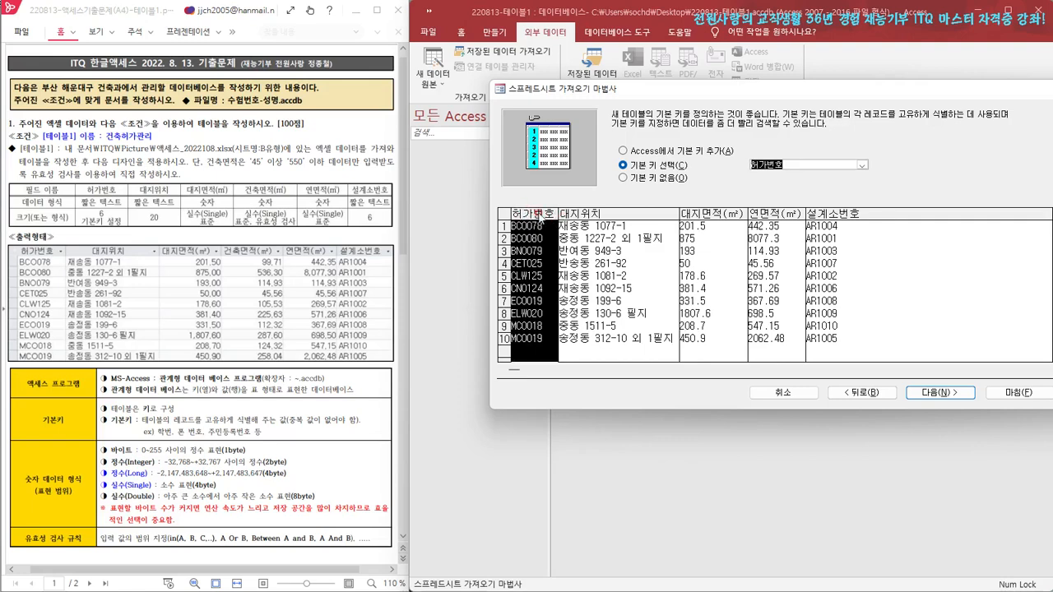
click(580, 217)
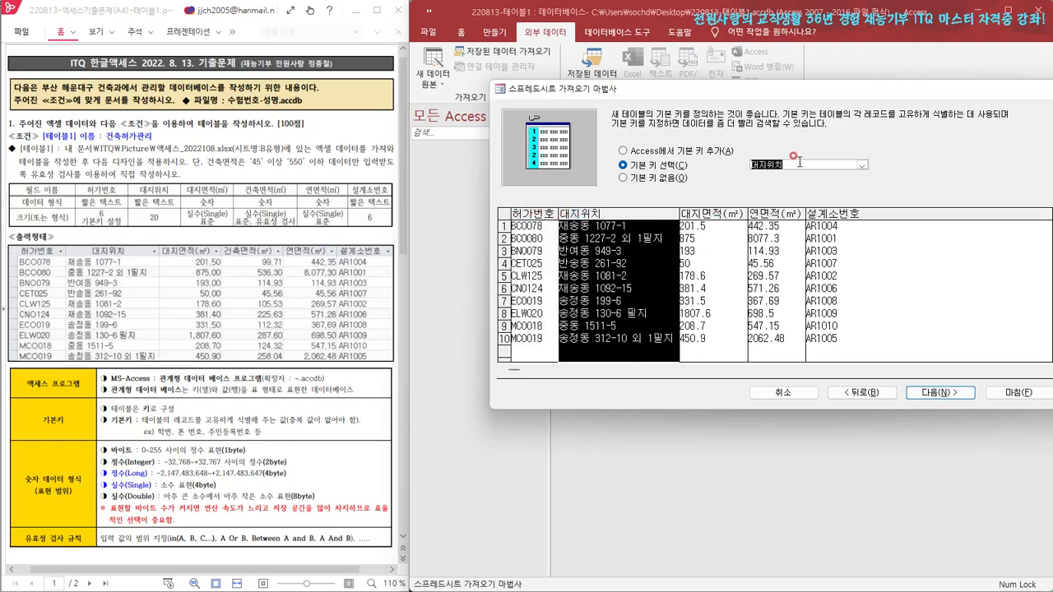
click(711, 217)
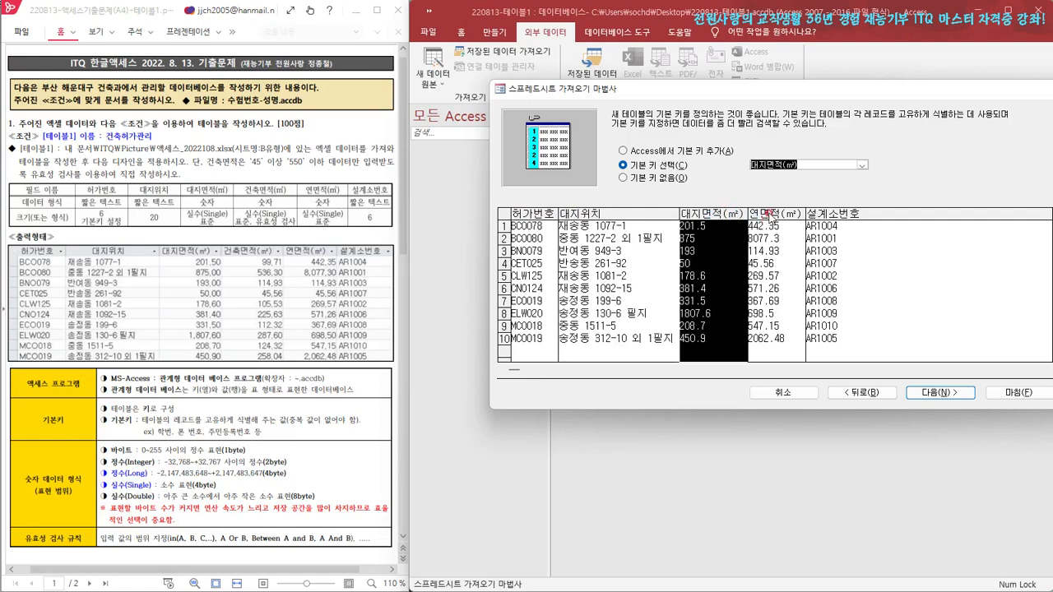
click(769, 214)
click(831, 217)
click(533, 214)
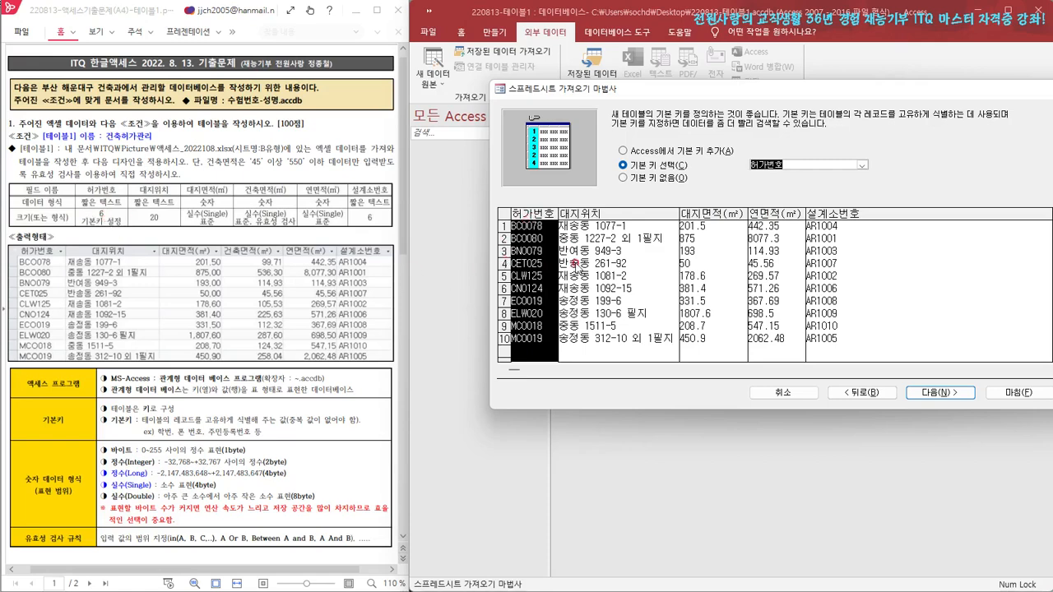
- Name the imported table 건축허가관리 and finish the import without saving the import steps
click(942, 393)
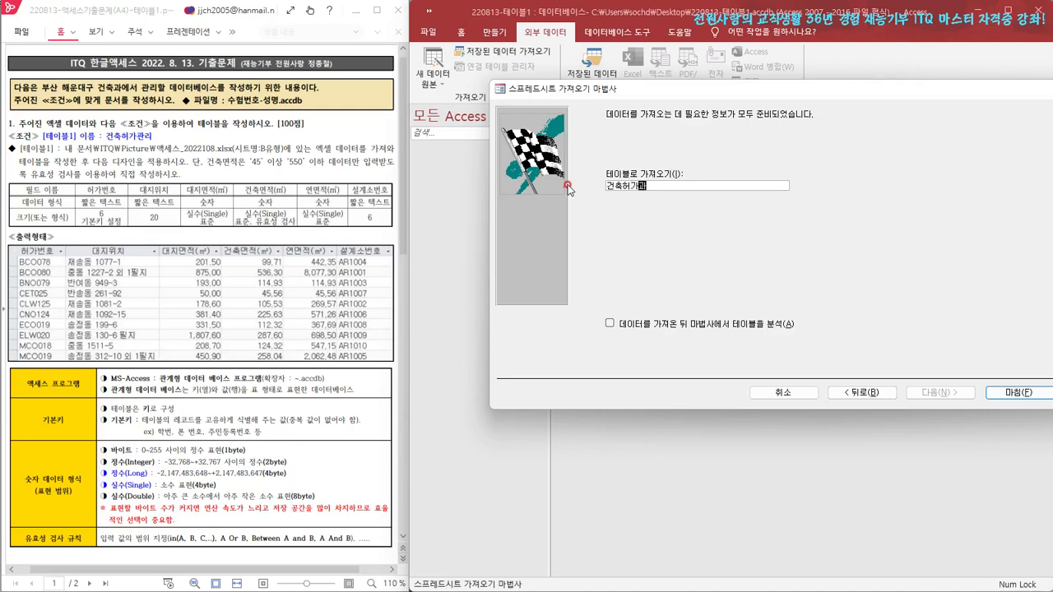
text(리)
click(1003, 394)
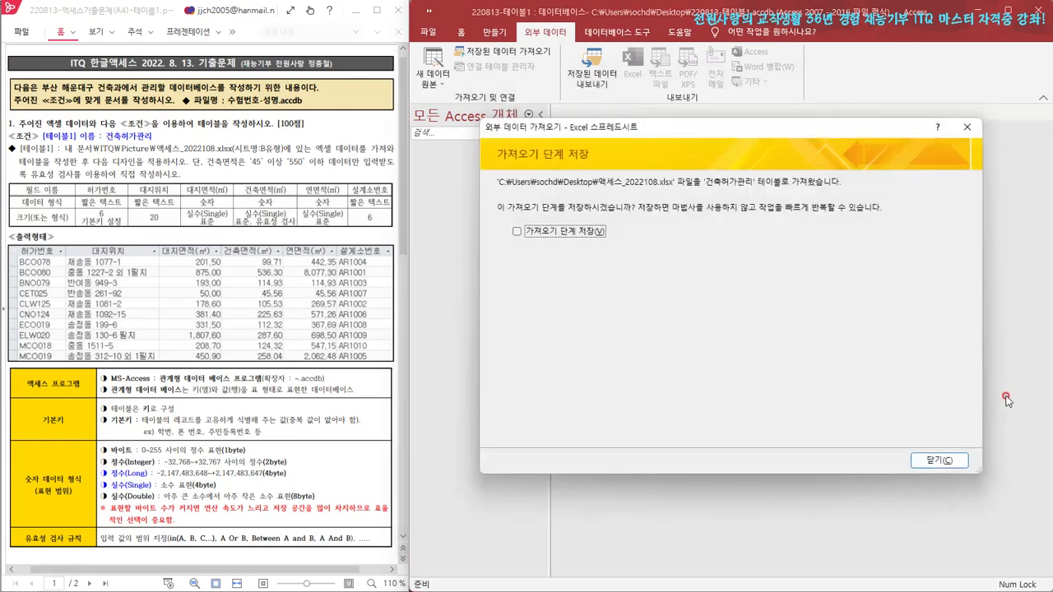
click(936, 463)
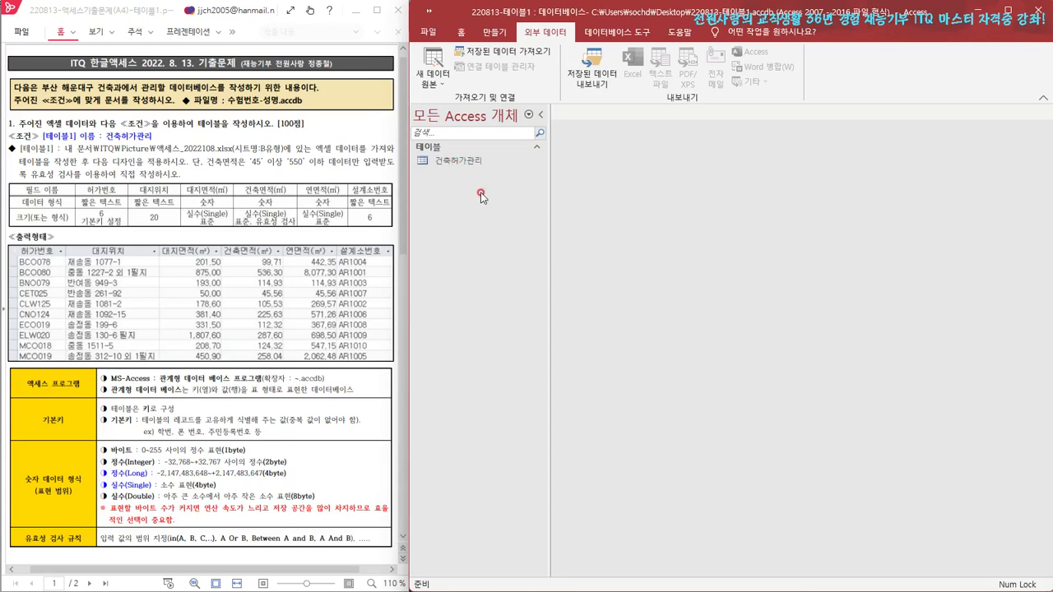
- Open the 건축허가관리 table and fit the width of all its field columns to their contents
double_click(459, 161)
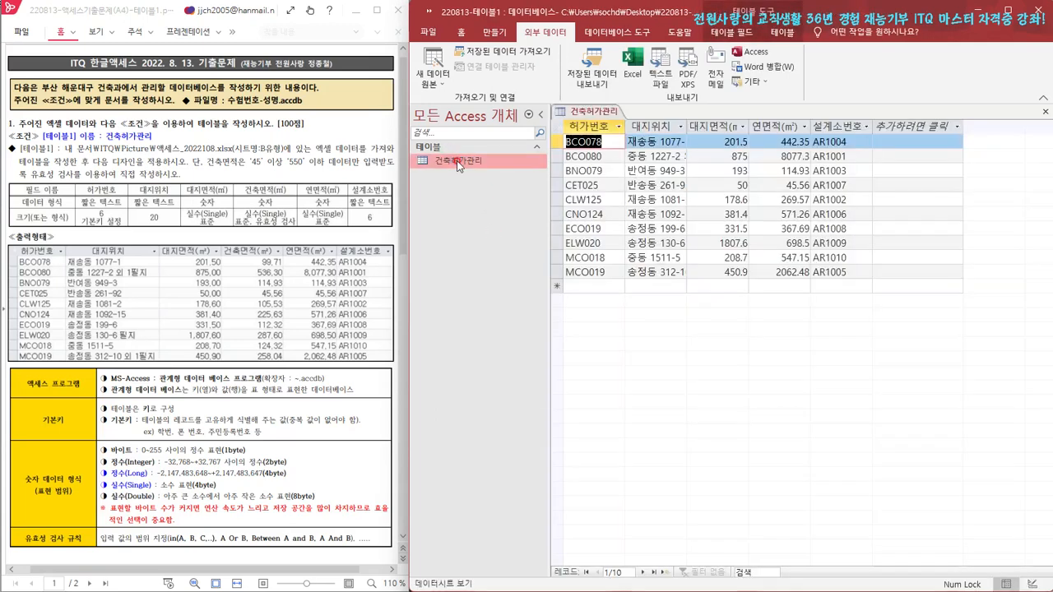
double_click(688, 126)
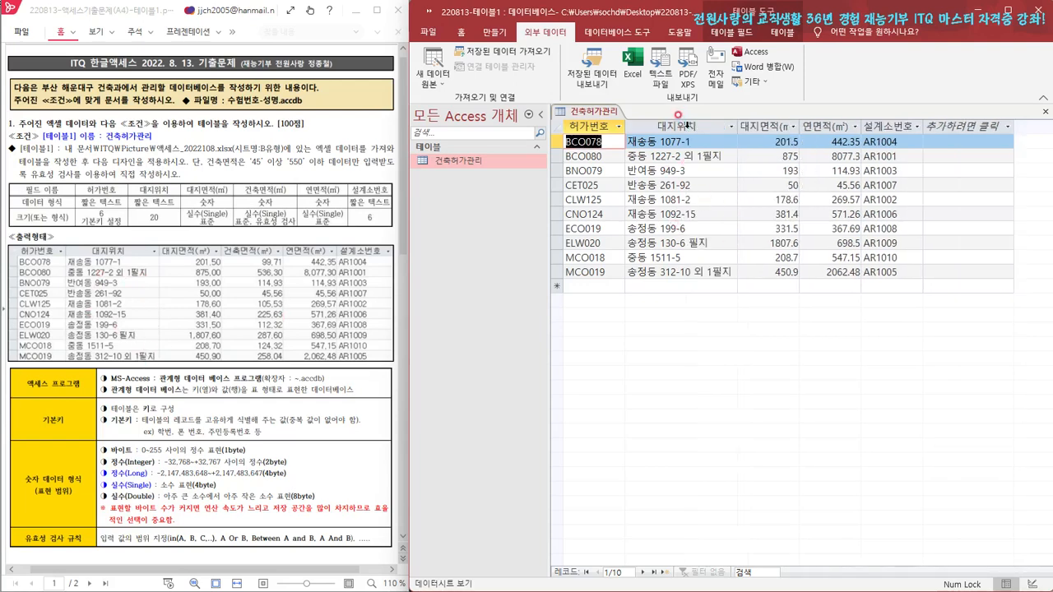
double_click(625, 126)
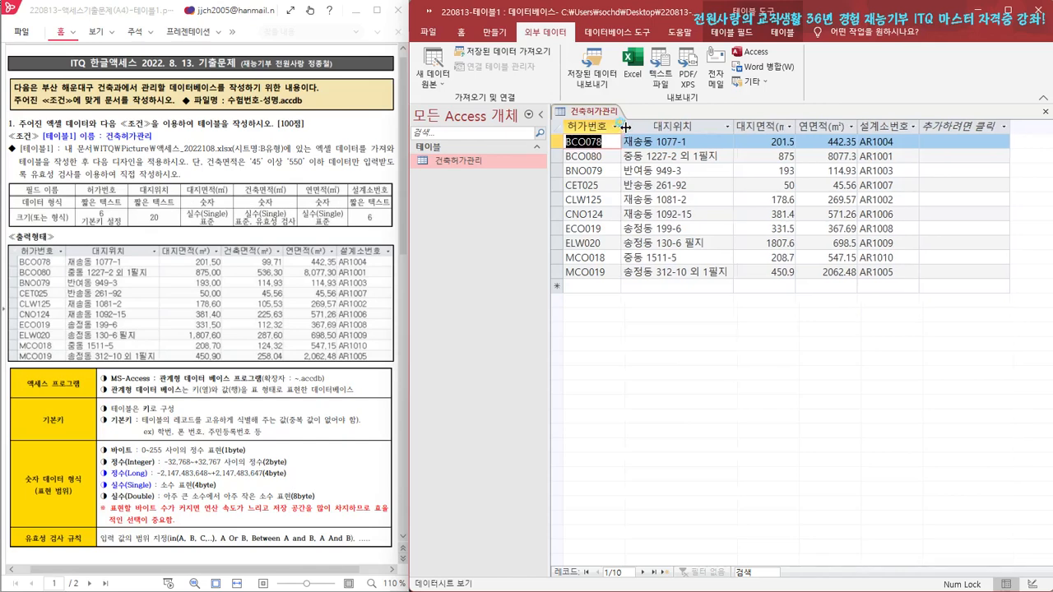
double_click(795, 130)
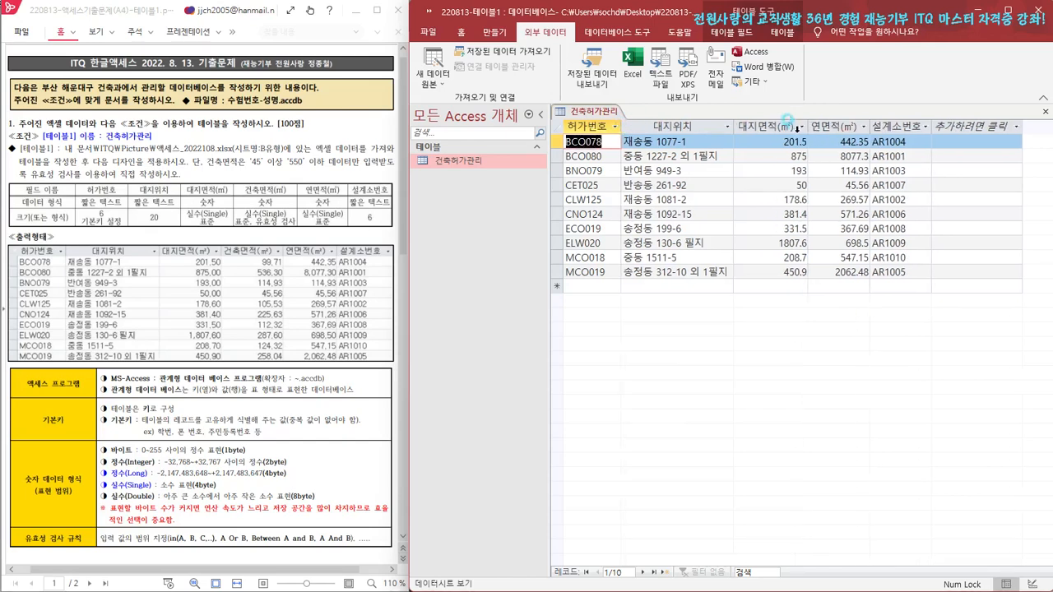
double_click(868, 126)
double_click(936, 126)
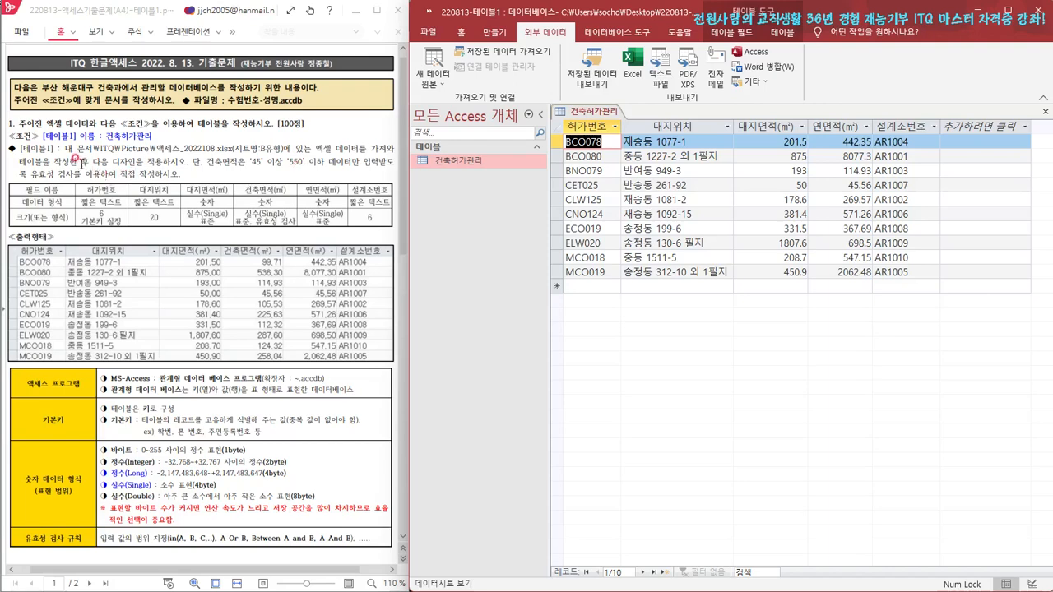
- Show the 건축허가관리 table in Design View and set the field size of 허가번호 to 6
right_click(585, 114)
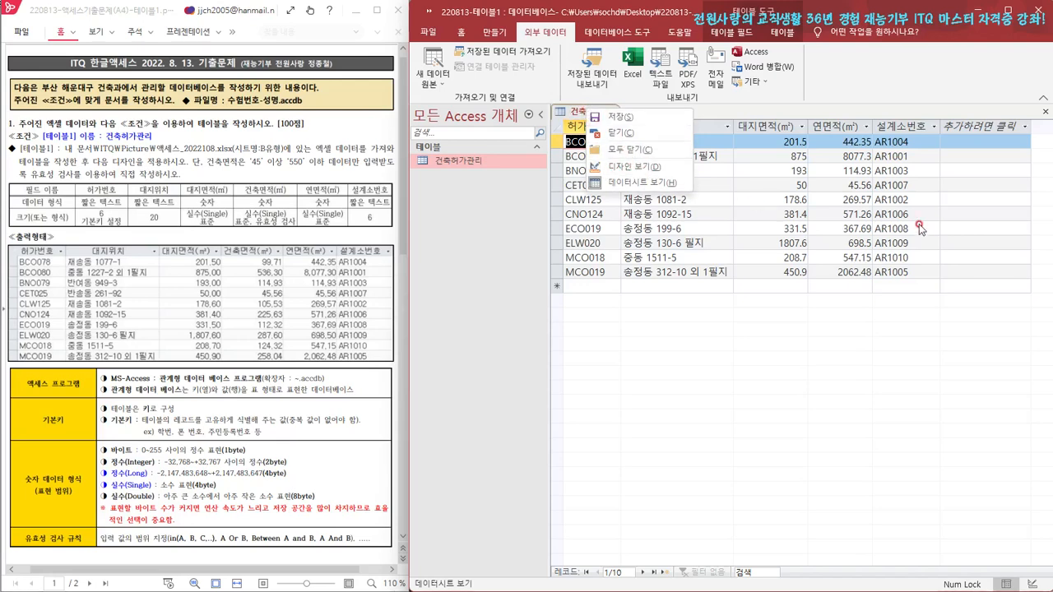
click(625, 170)
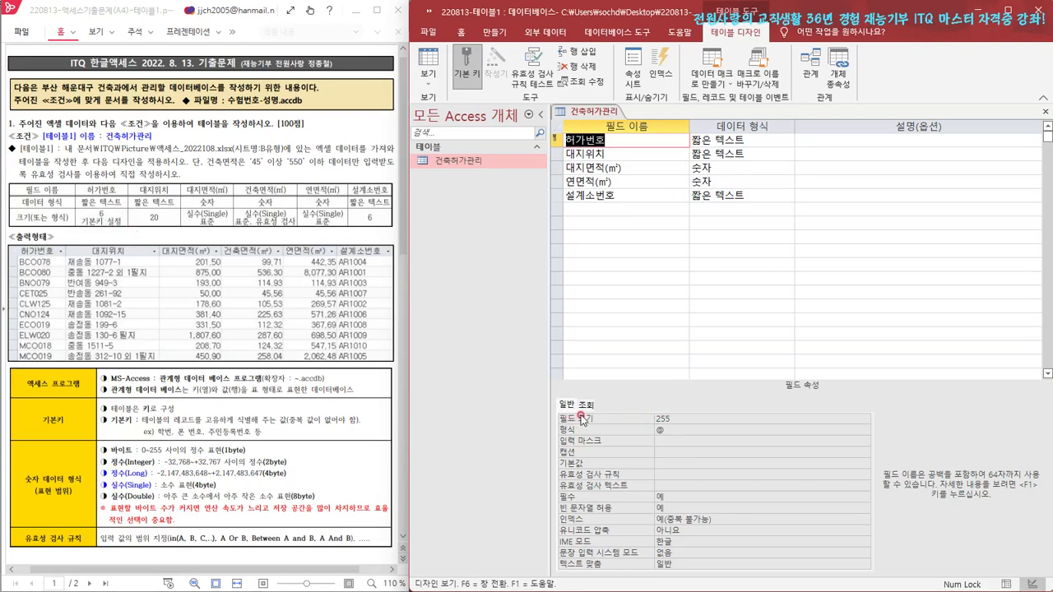
click(631, 420)
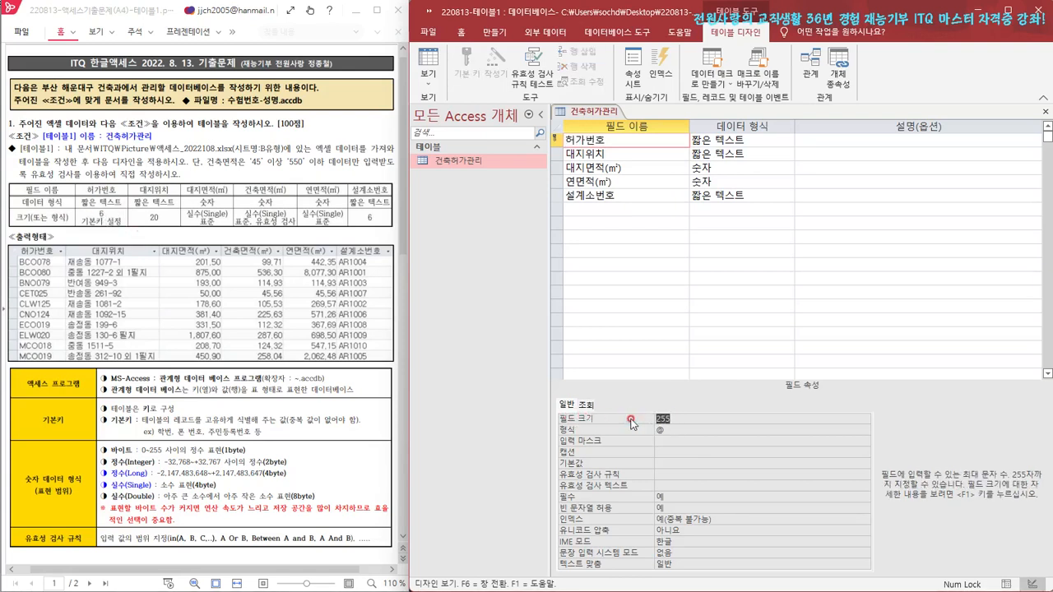
text(6)
- Set the field size of 대지위치 to 20
click(612, 153)
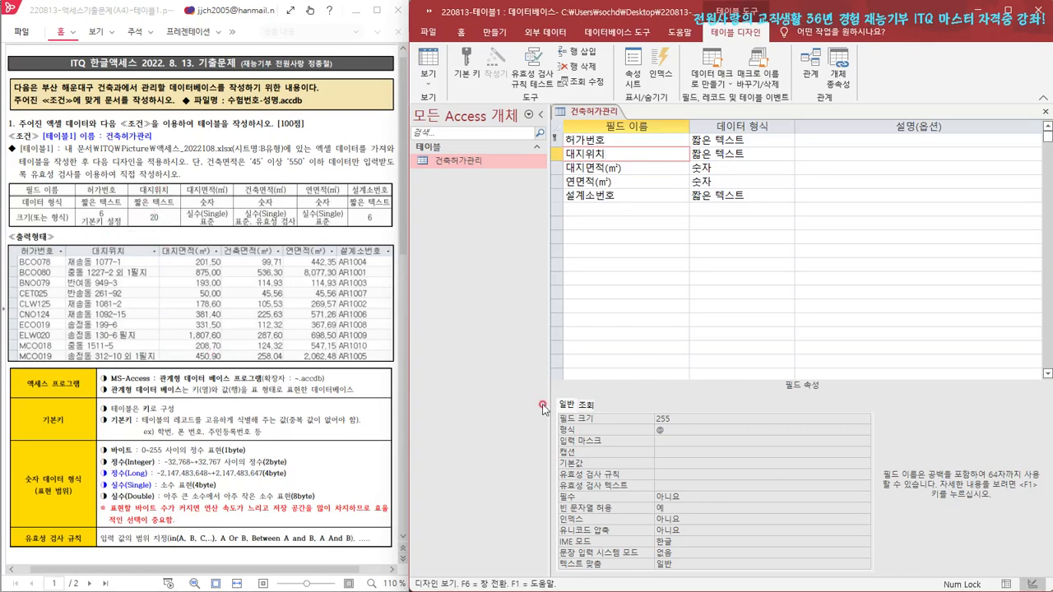
double_click(676, 420)
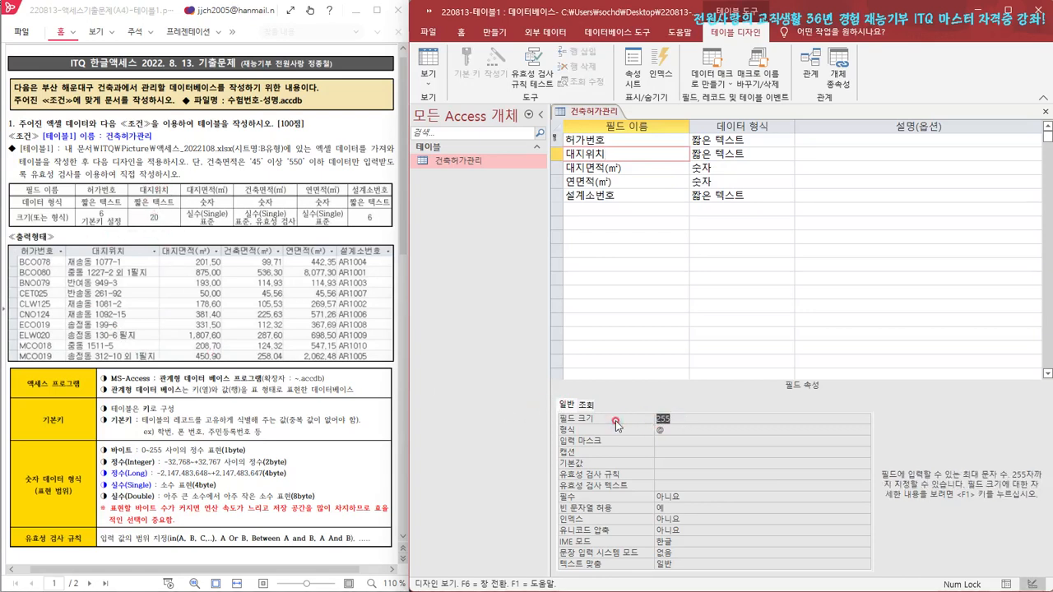
text(20)
- Set the field size of 대지면적(㎡) to 실수(Single) and its format to 표준
click(607, 168)
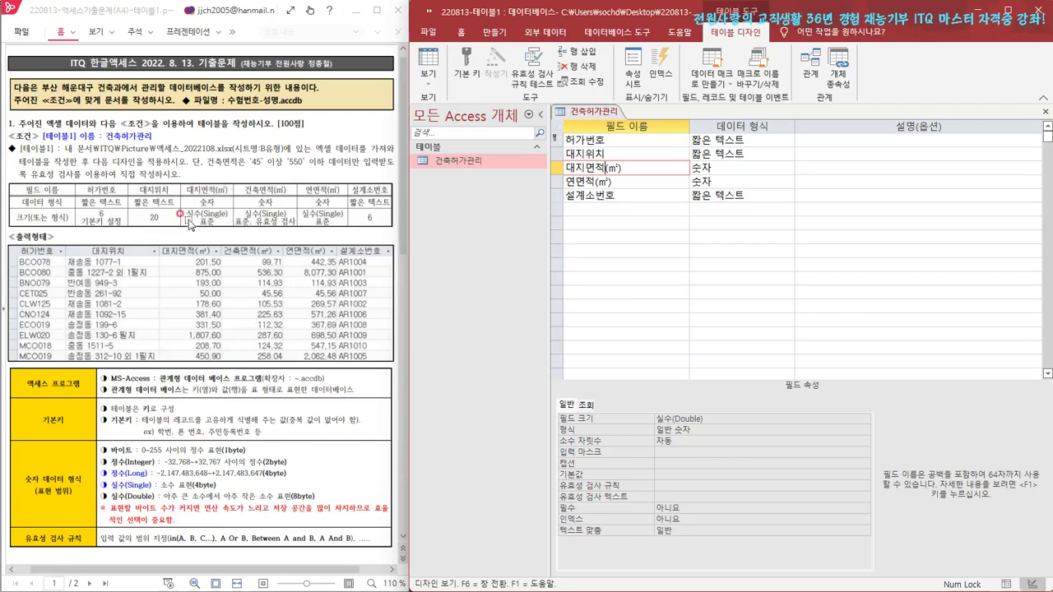
click(807, 419)
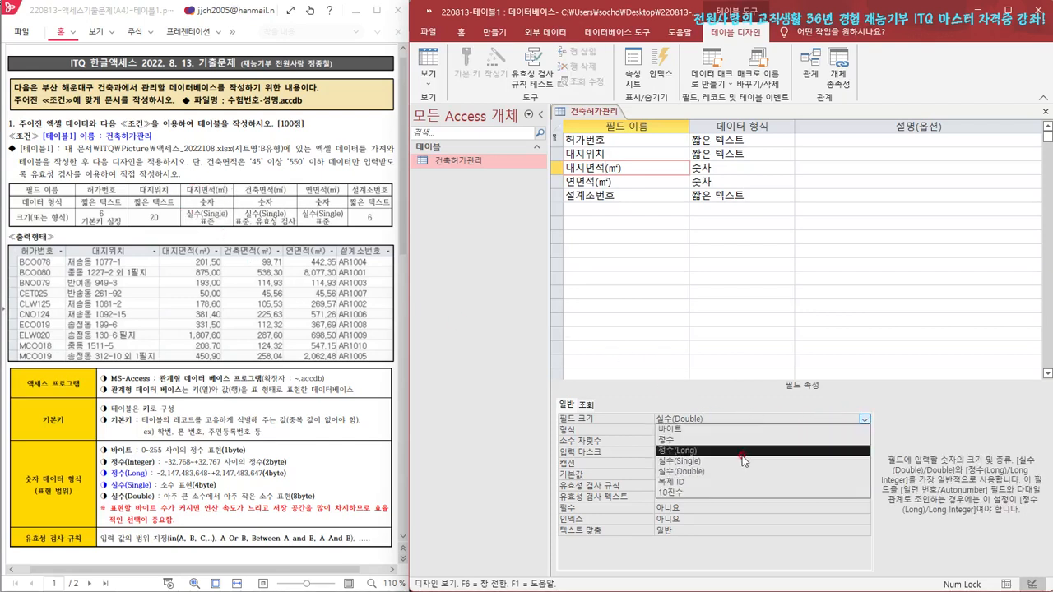
click(741, 463)
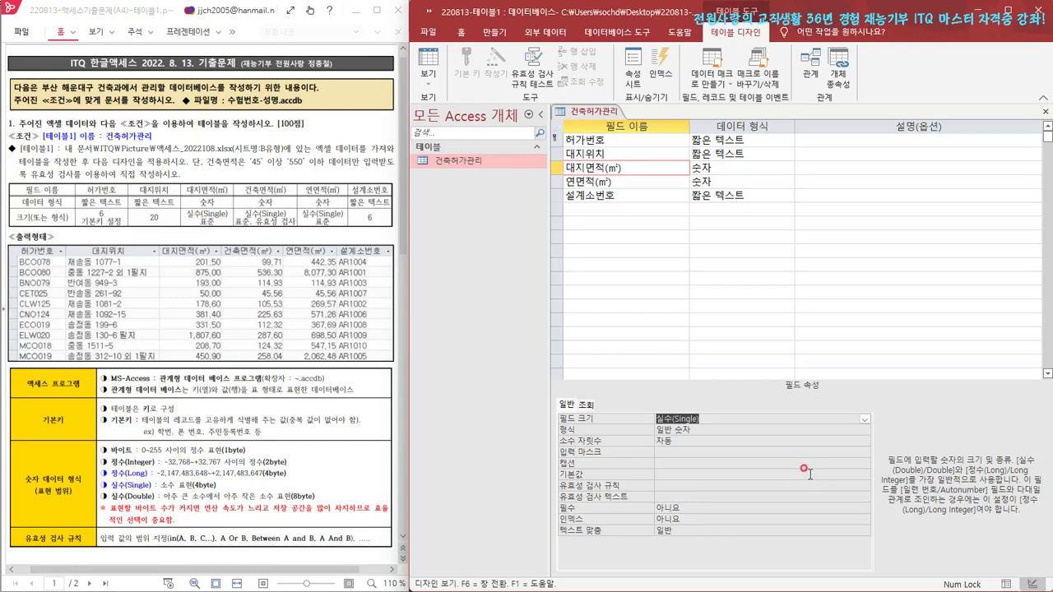
click(699, 431)
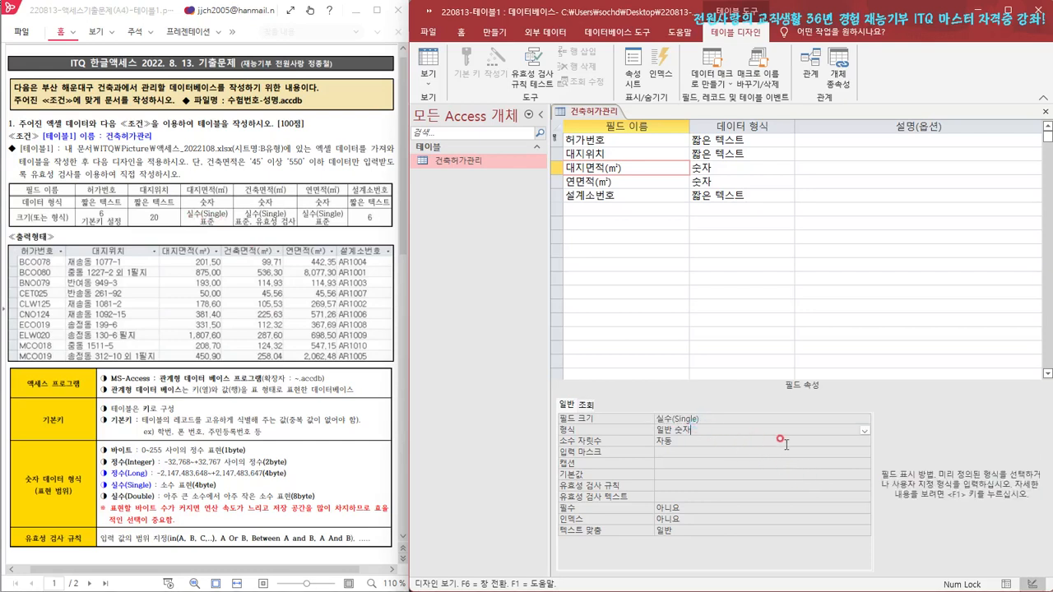
click(866, 430)
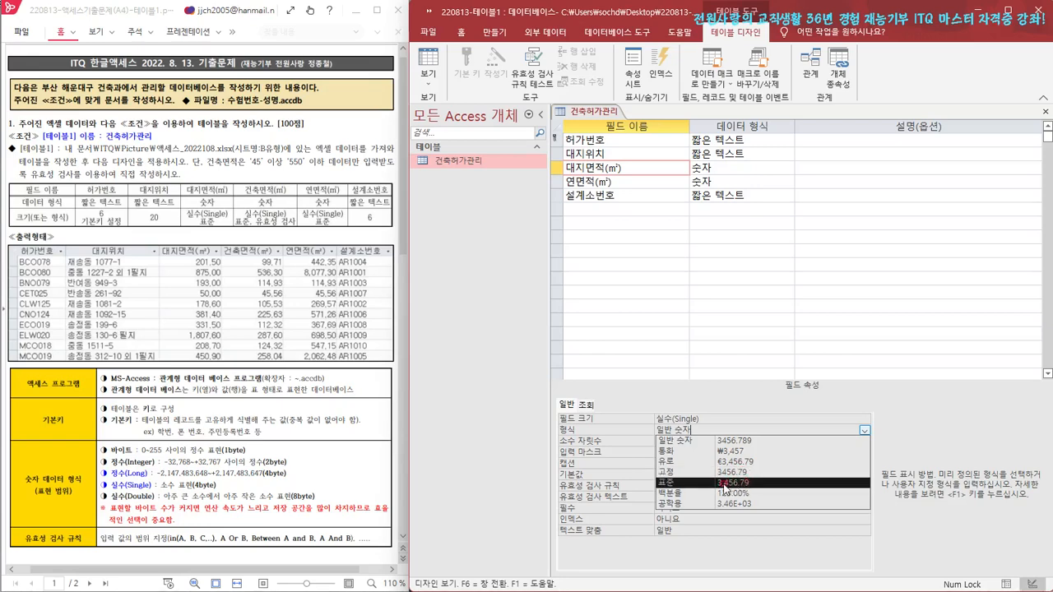
click(724, 484)
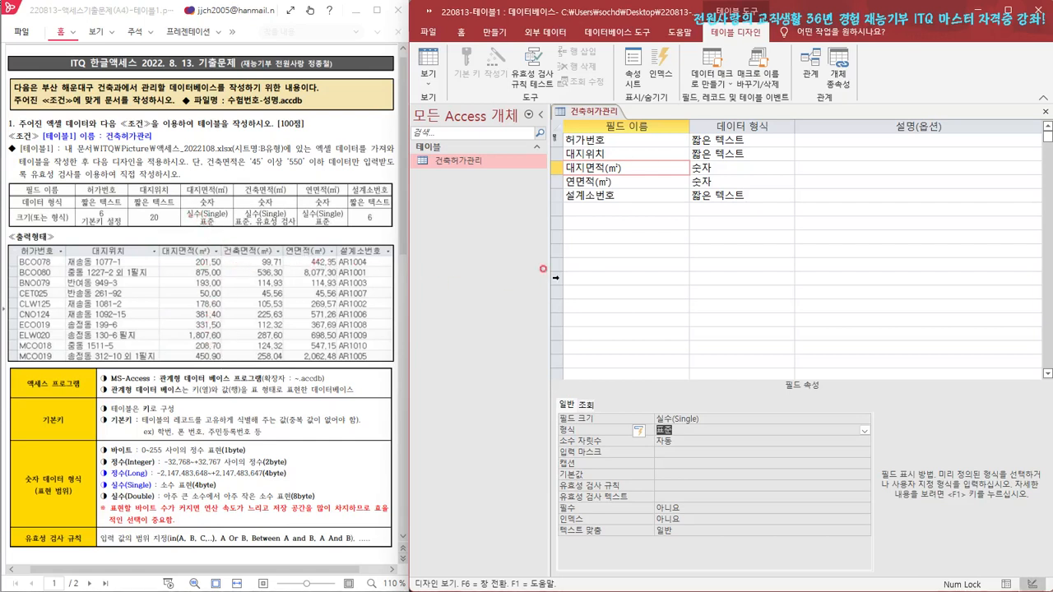
- Insert a new field row above 연면적(㎡) and name it 건축면적(㎡), reusing the 면적(㎡) text from 대지면적(㎡)
click(616, 183)
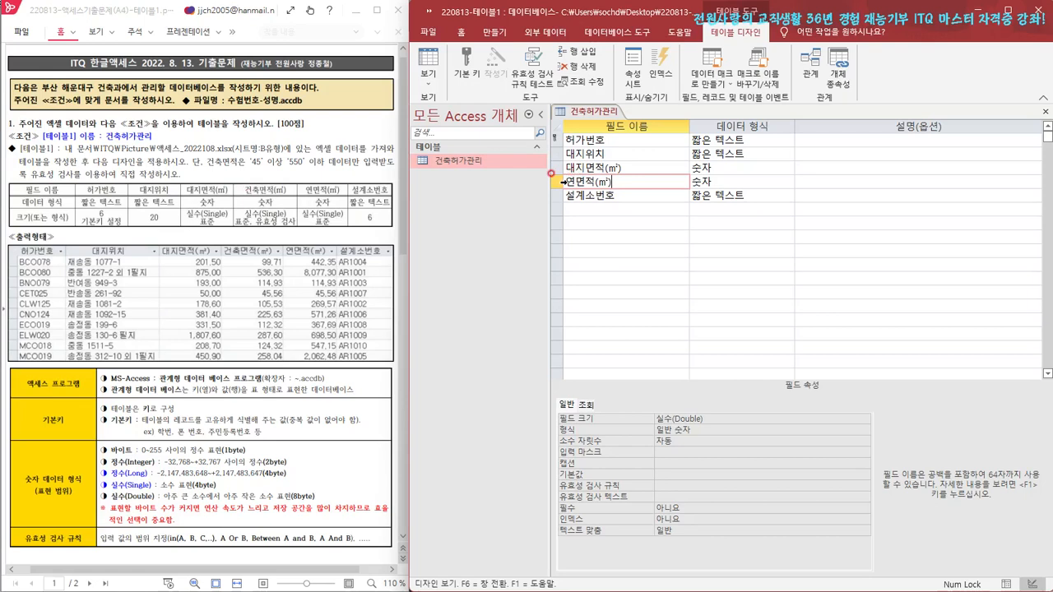
click(555, 182)
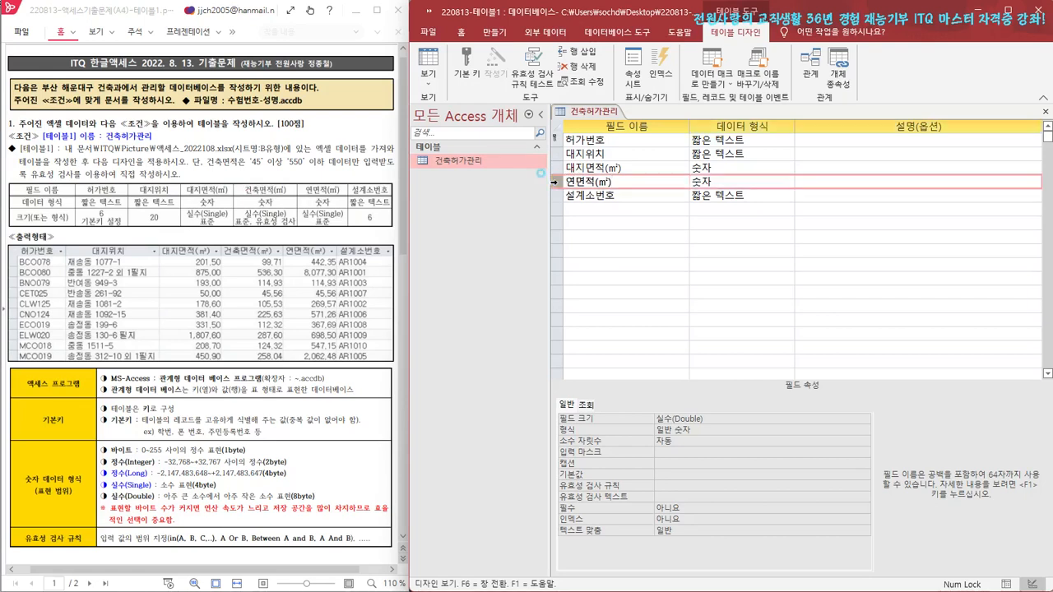
right_click(556, 184)
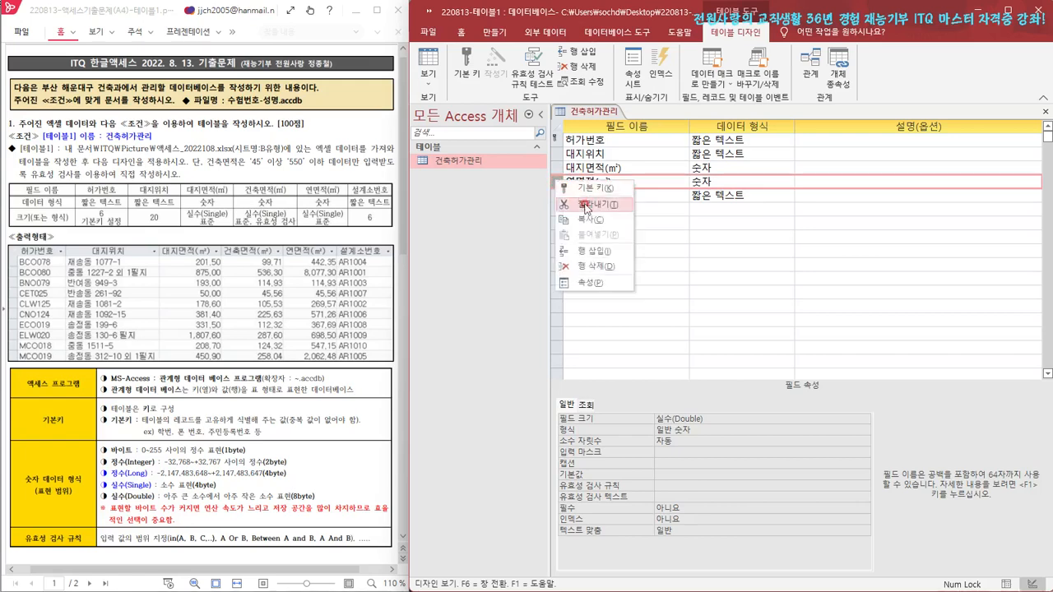
click(603, 254)
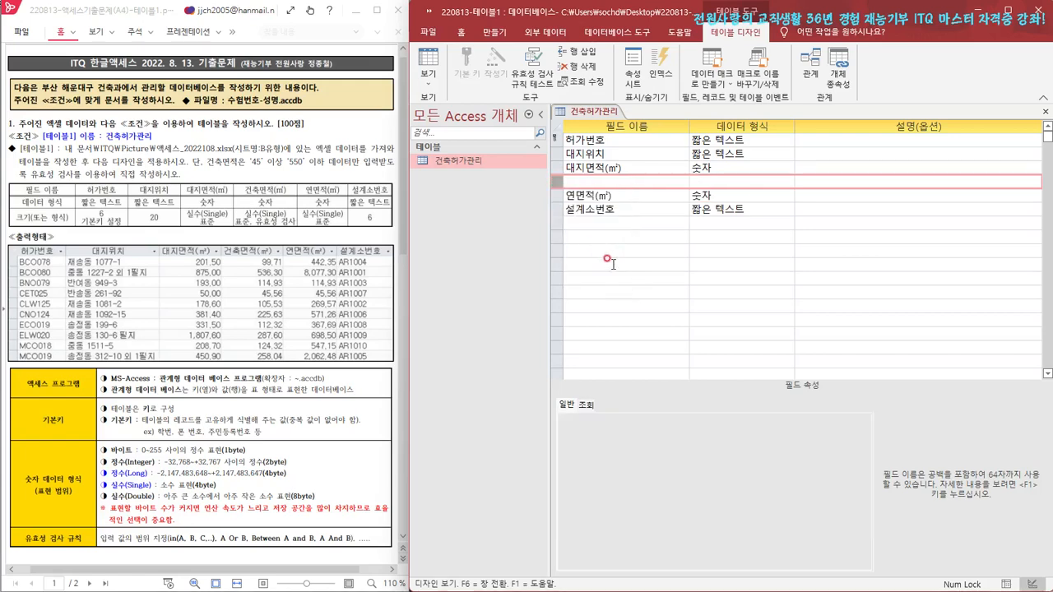
click(580, 181)
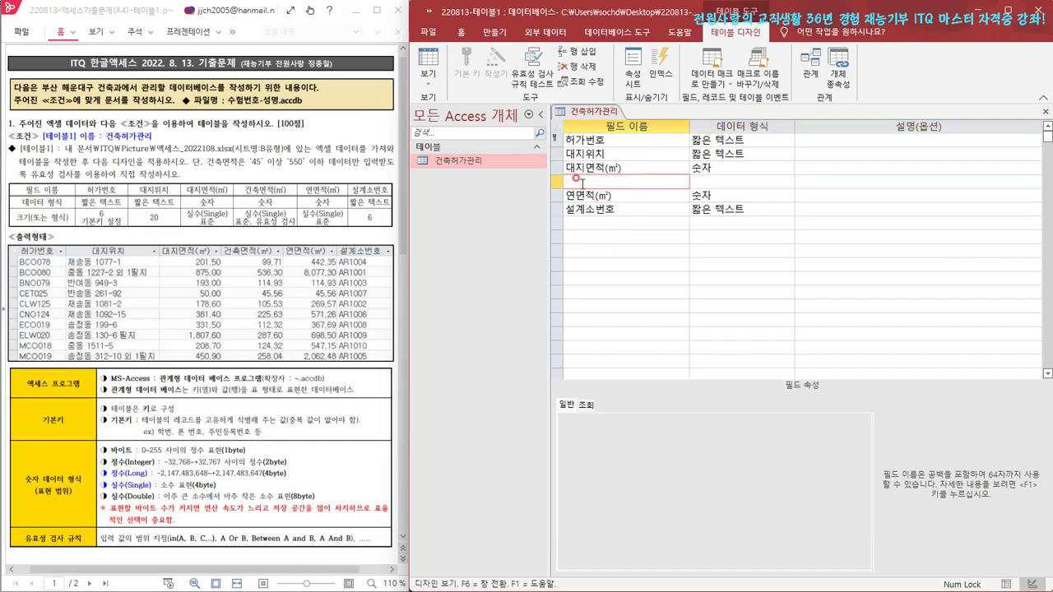
text(건축)
drag(588, 168, 620, 168)
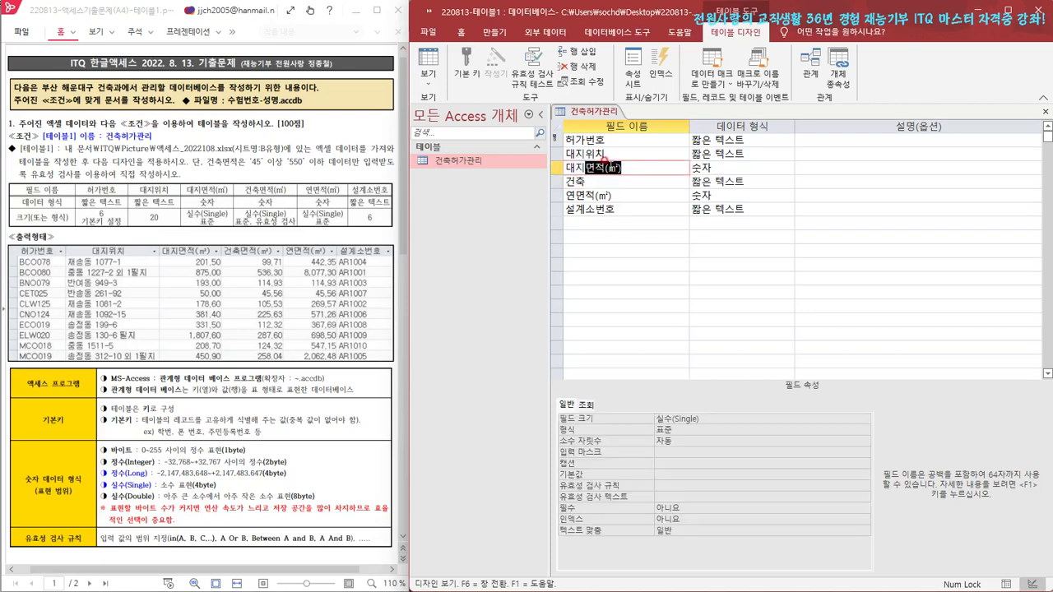
key(ctrl+c)
click(587, 181)
key(ctrl+v)
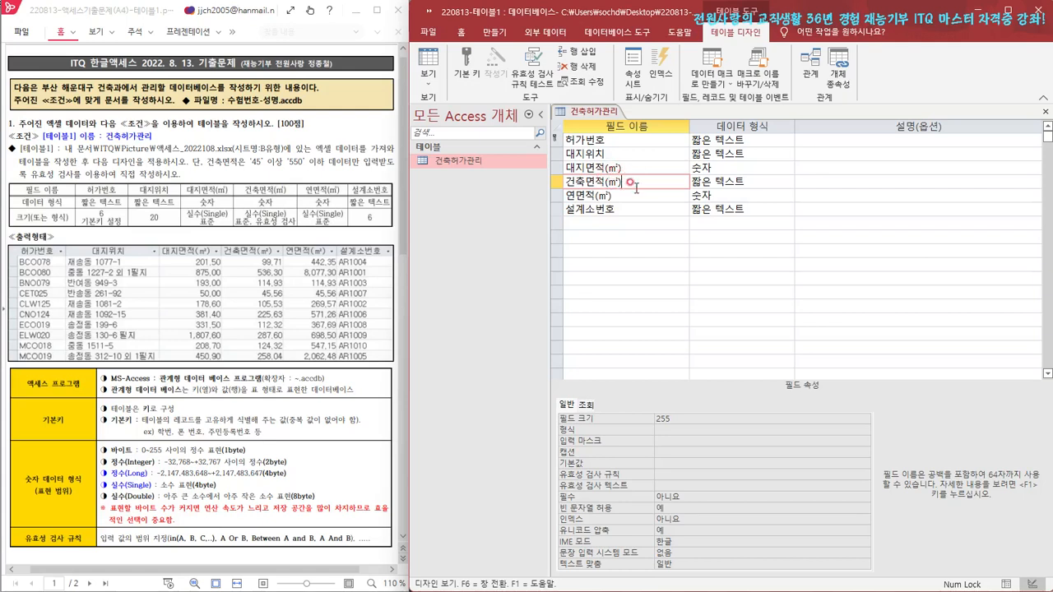
- Set the data type of the 건축면적(㎡) field to 숫자
click(727, 186)
click(787, 182)
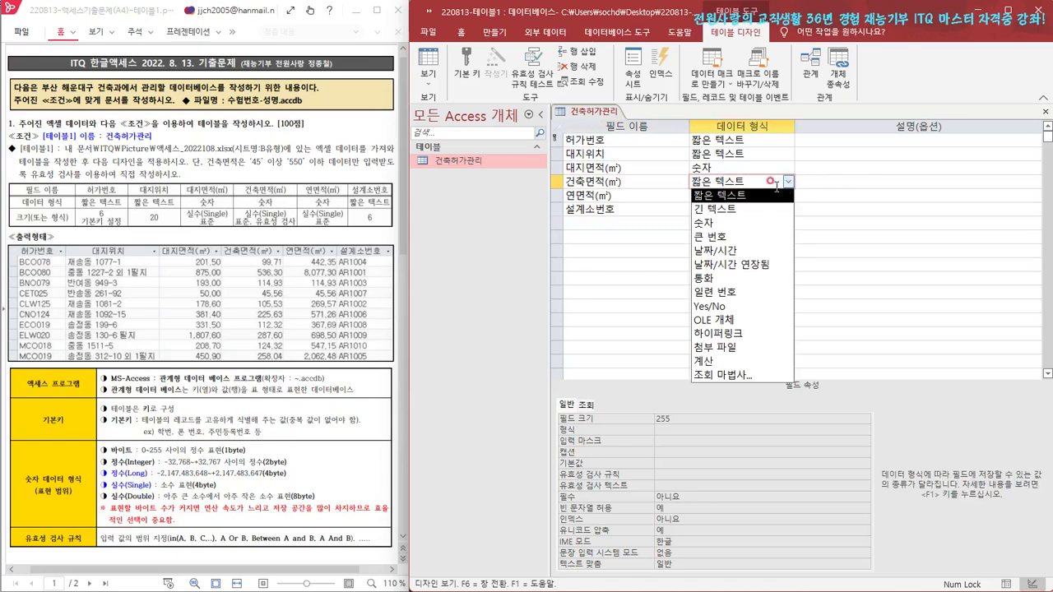
click(734, 223)
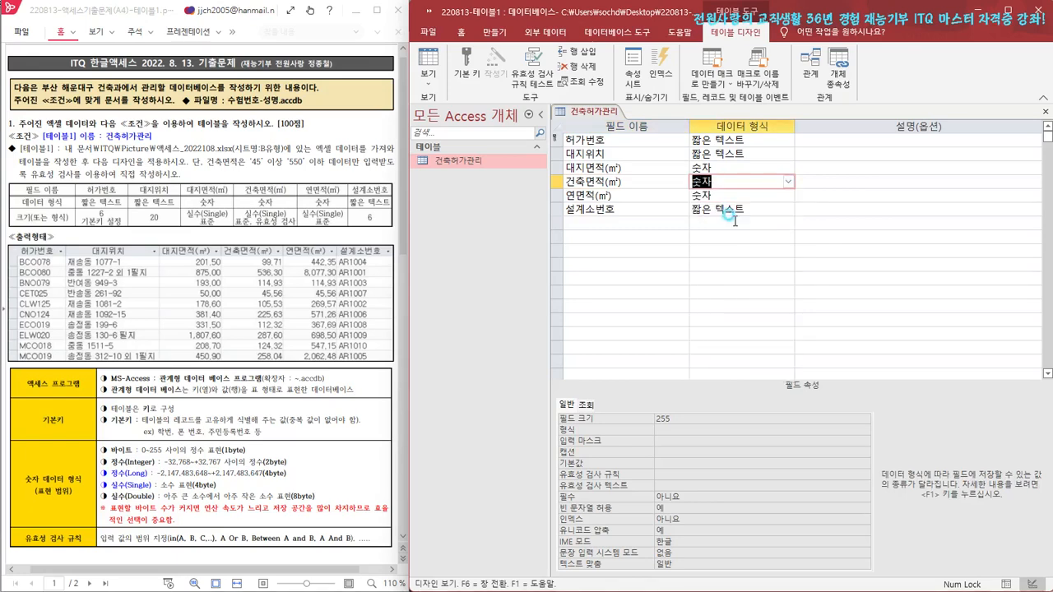
- Set the field size of 건축면적(㎡) to 실수(Single) and its format to 표준
click(752, 418)
click(865, 419)
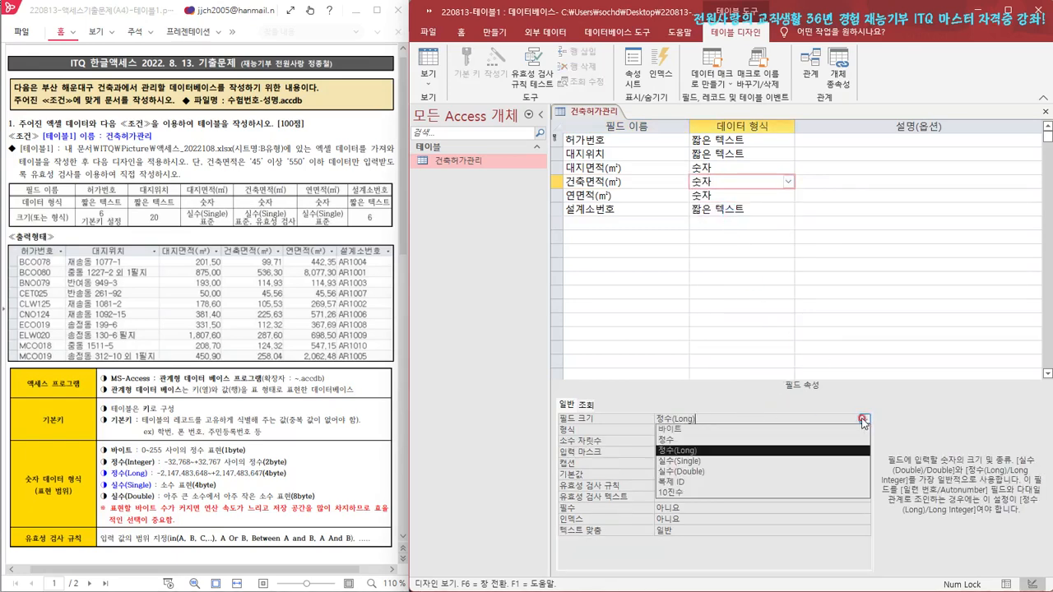
click(738, 462)
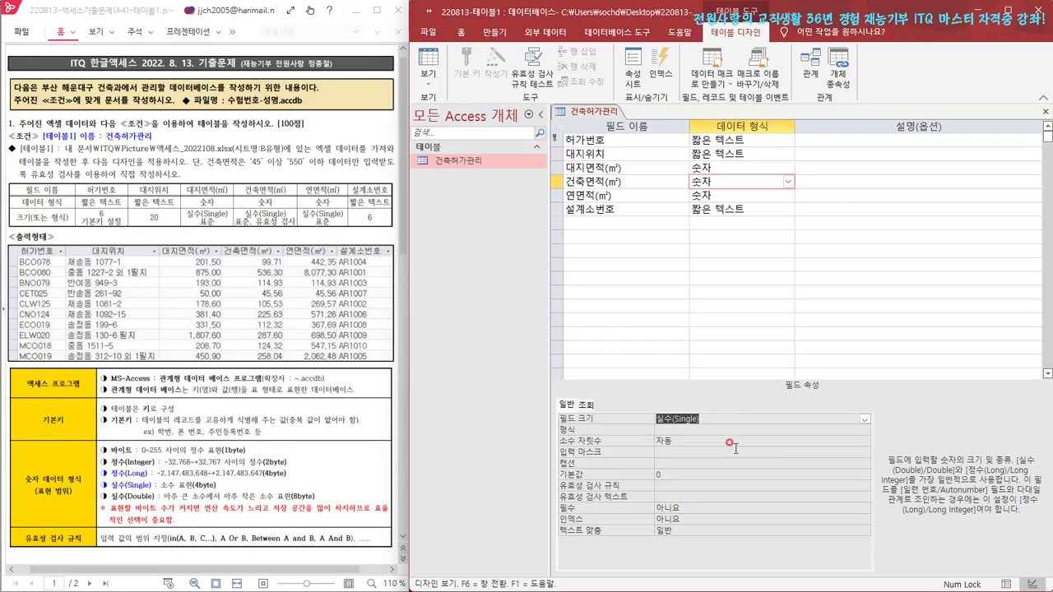
click(717, 429)
click(864, 431)
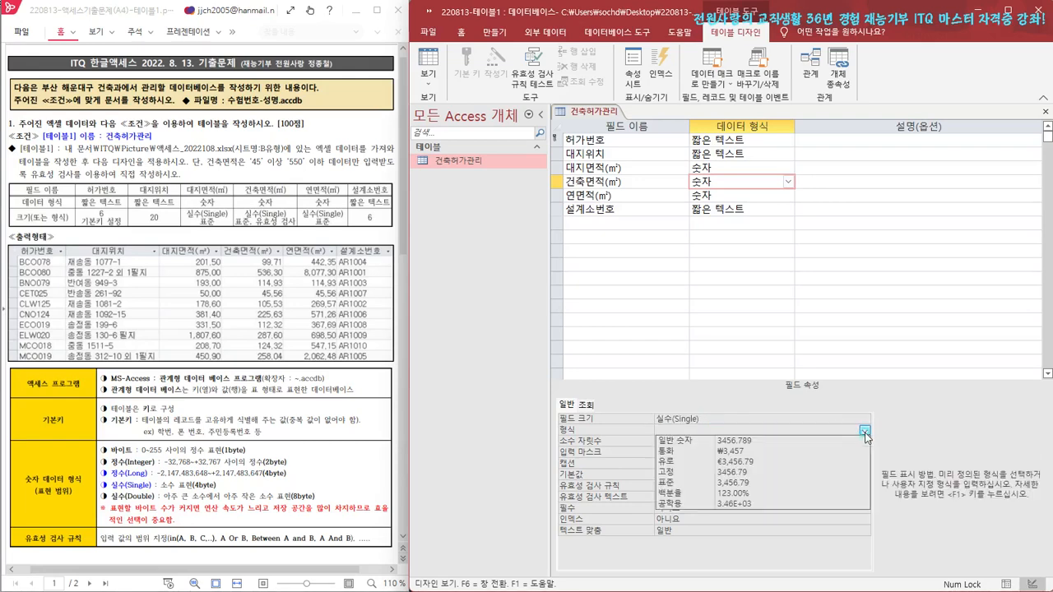
click(746, 484)
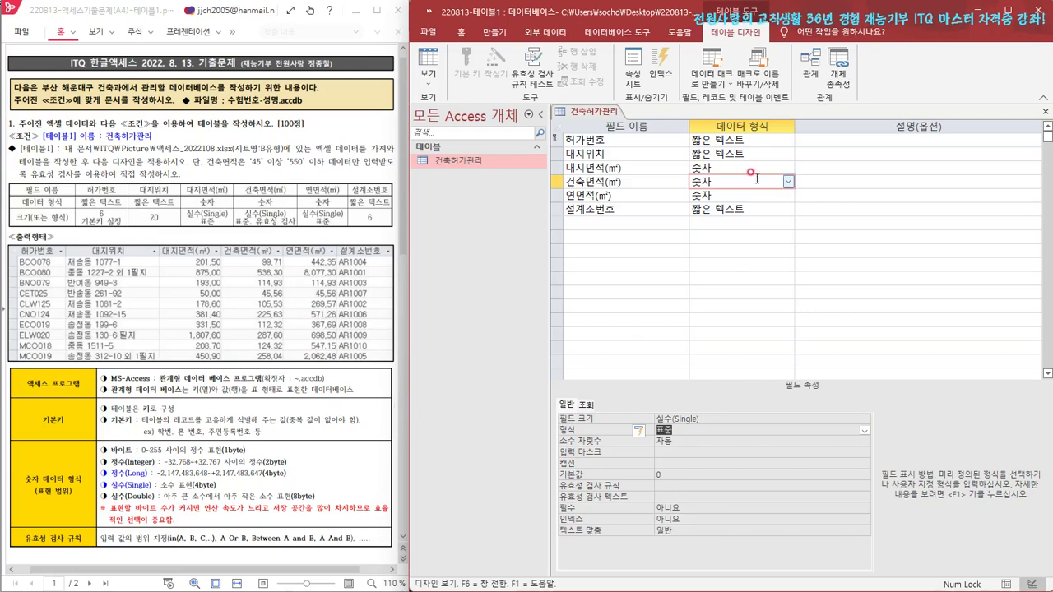
- Set the field size of 연면적(㎡) to 실수(Single) and its format to 표준
click(629, 197)
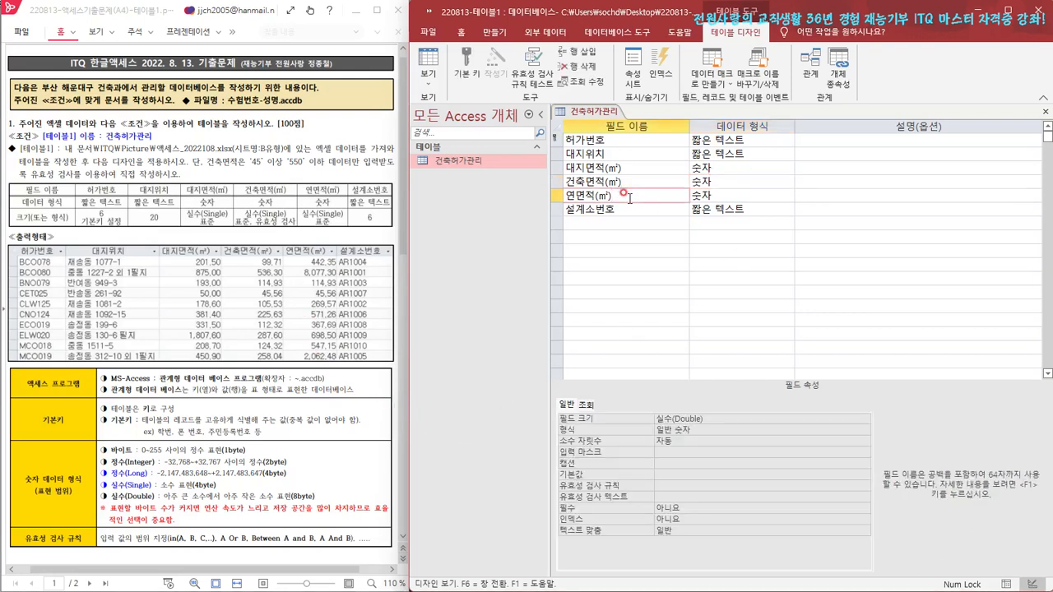
click(744, 419)
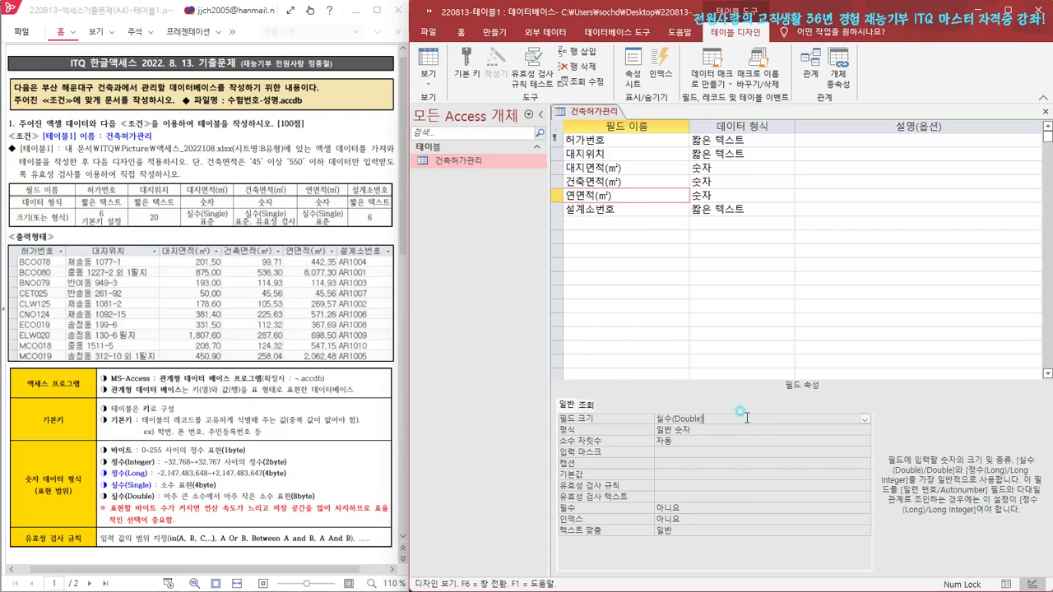
click(866, 419)
click(723, 461)
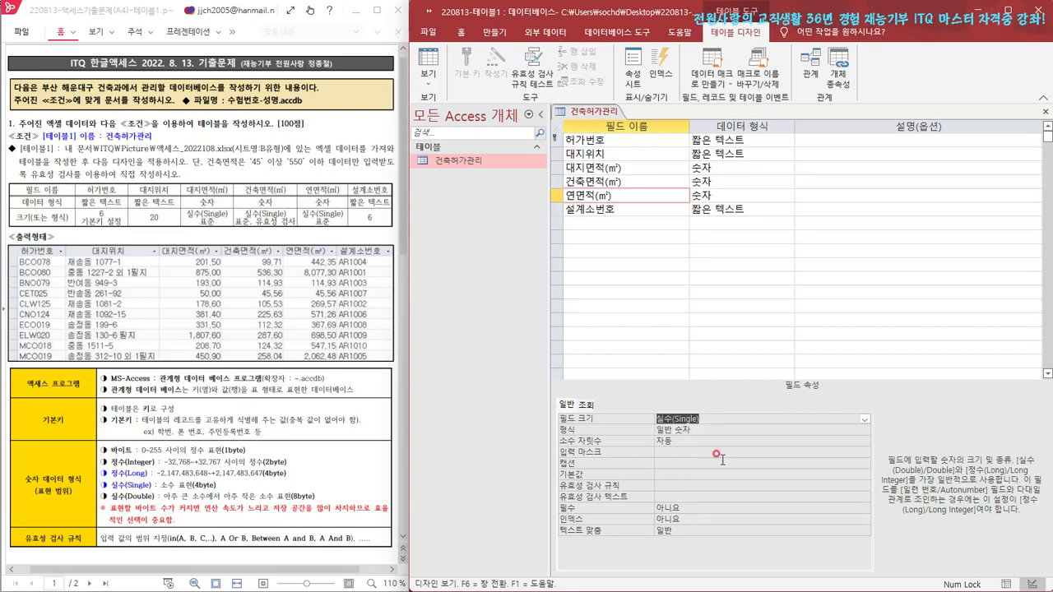
click(755, 428)
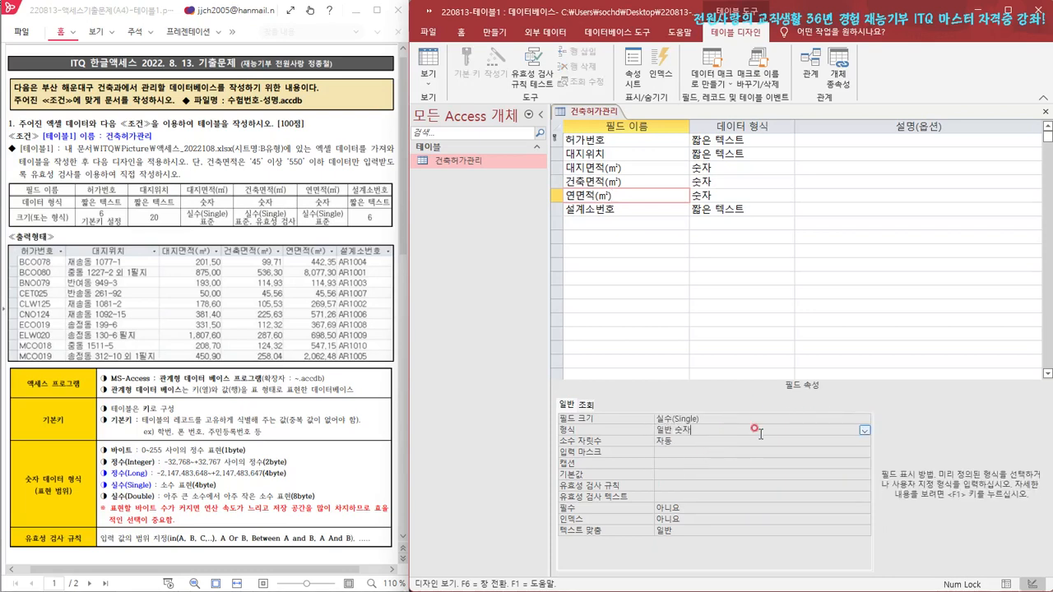
click(864, 431)
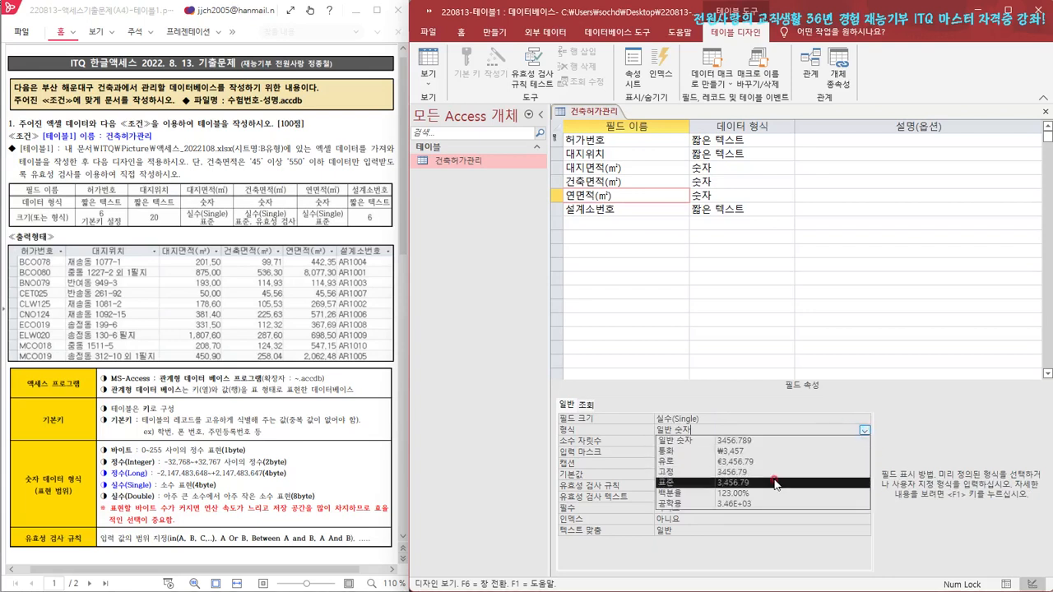
click(774, 484)
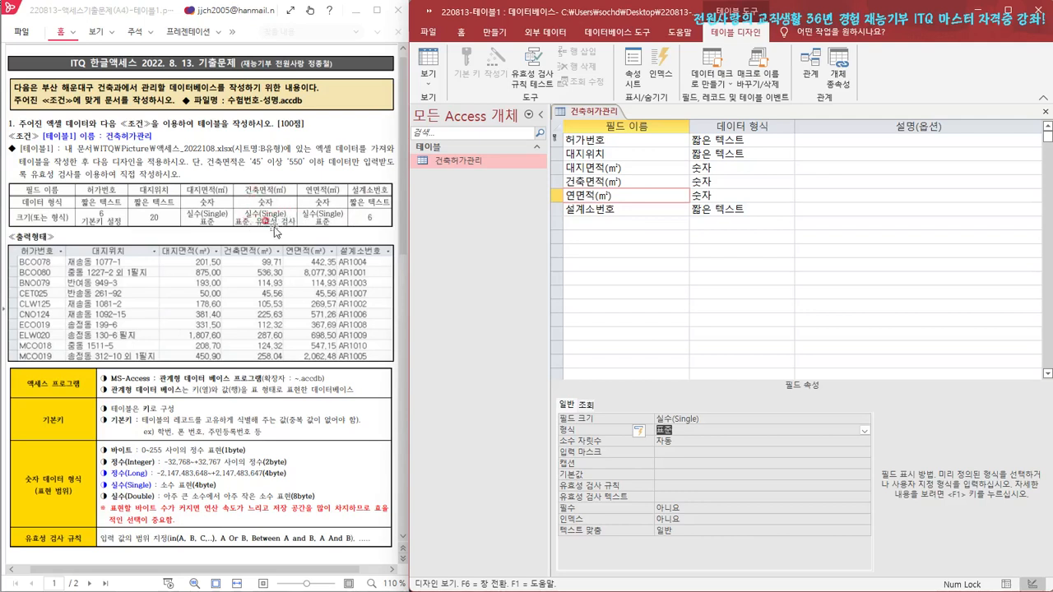
- Set the field size of 설계소번호 to 6
click(622, 209)
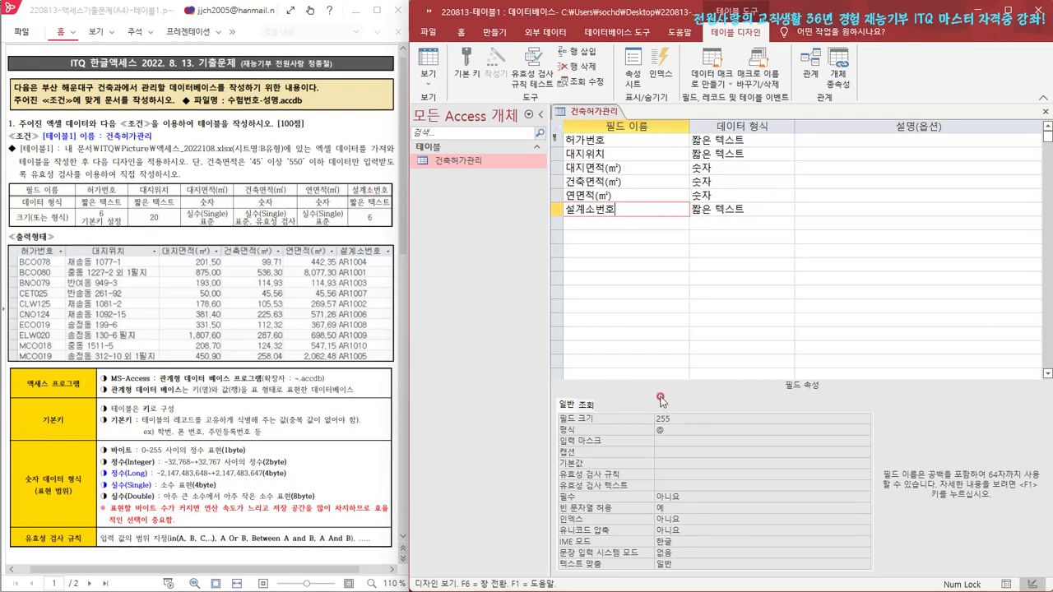
drag(679, 418, 619, 413)
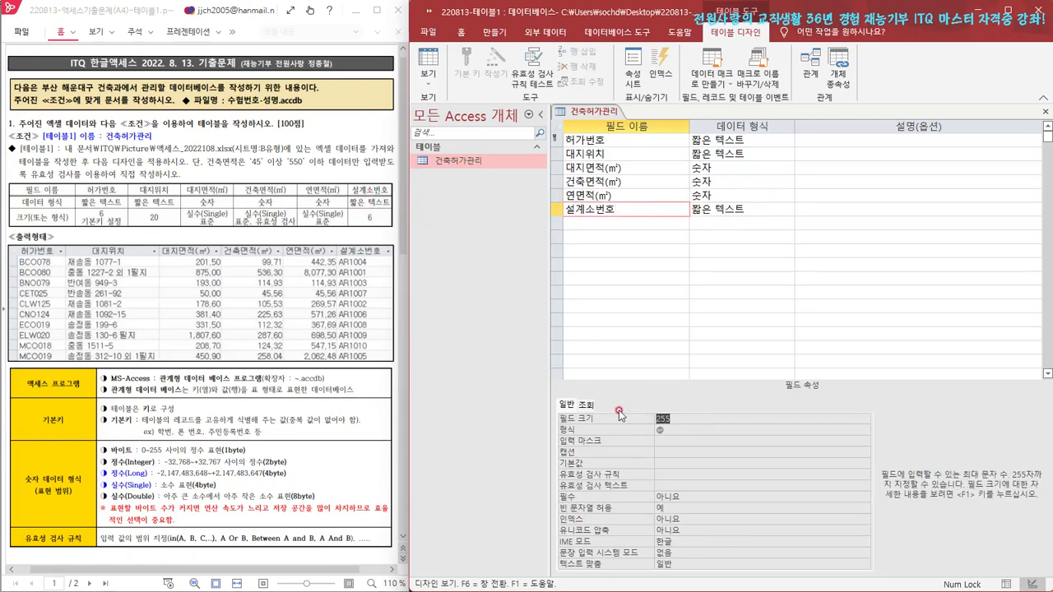
text(6)
click(662, 238)
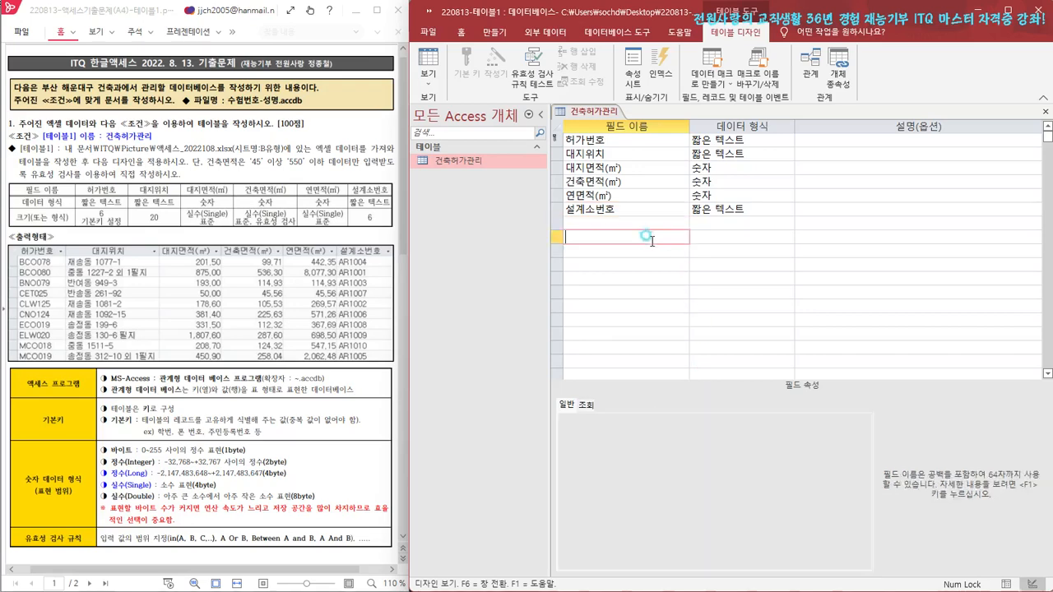
- Enter the validation rule Between 45 and 550 for the 건축면적(㎡) field
click(627, 181)
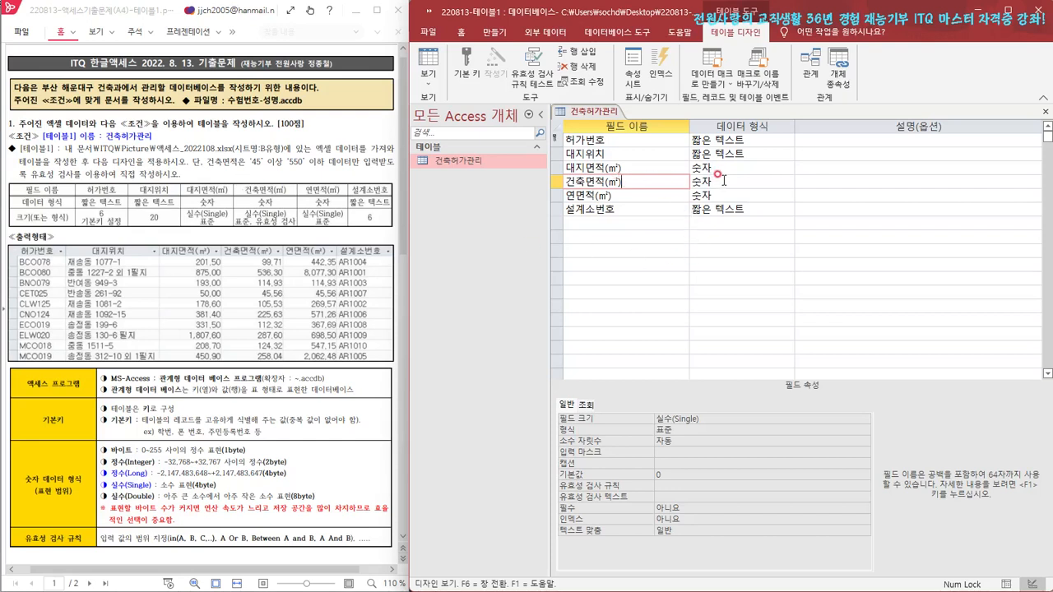
click(665, 486)
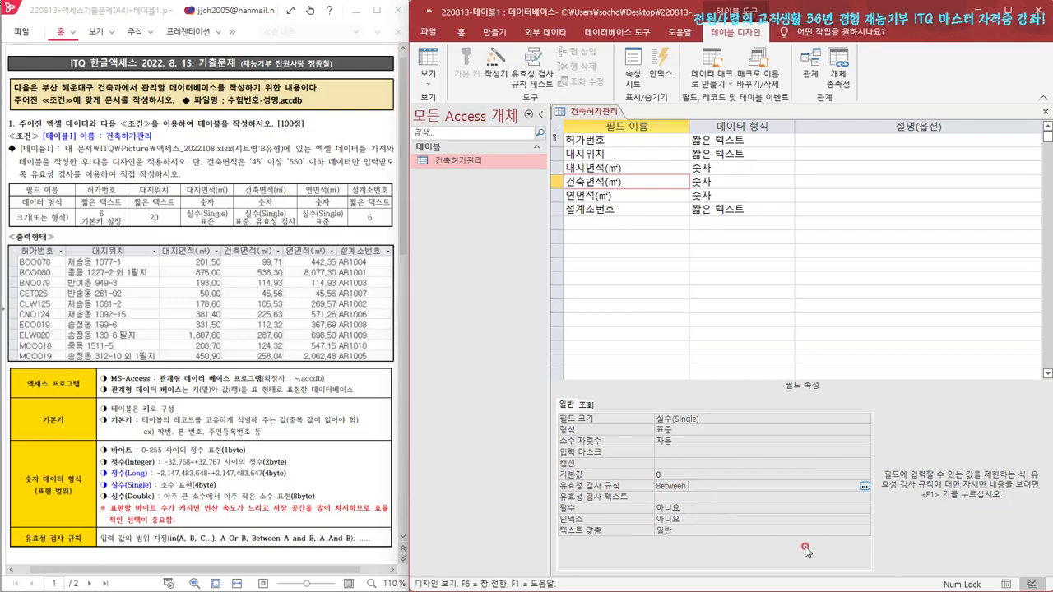
text(5 and 550)
- Rewrite the validation rule of 건축면적(㎡) with comparison operators as >=45 And <=550
drag(731, 486, 655, 487)
click(690, 486)
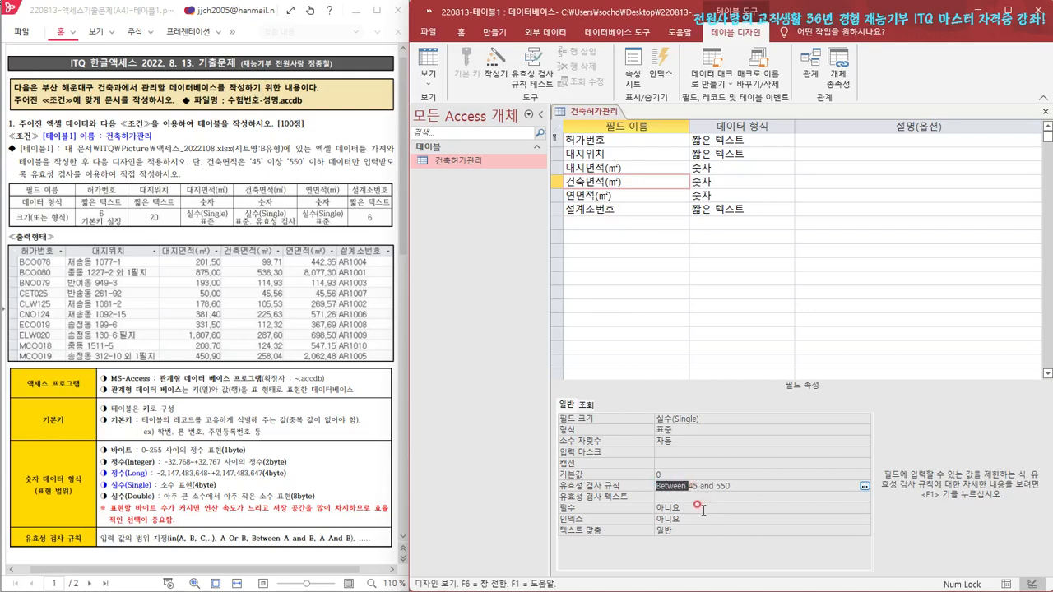
text(>=)
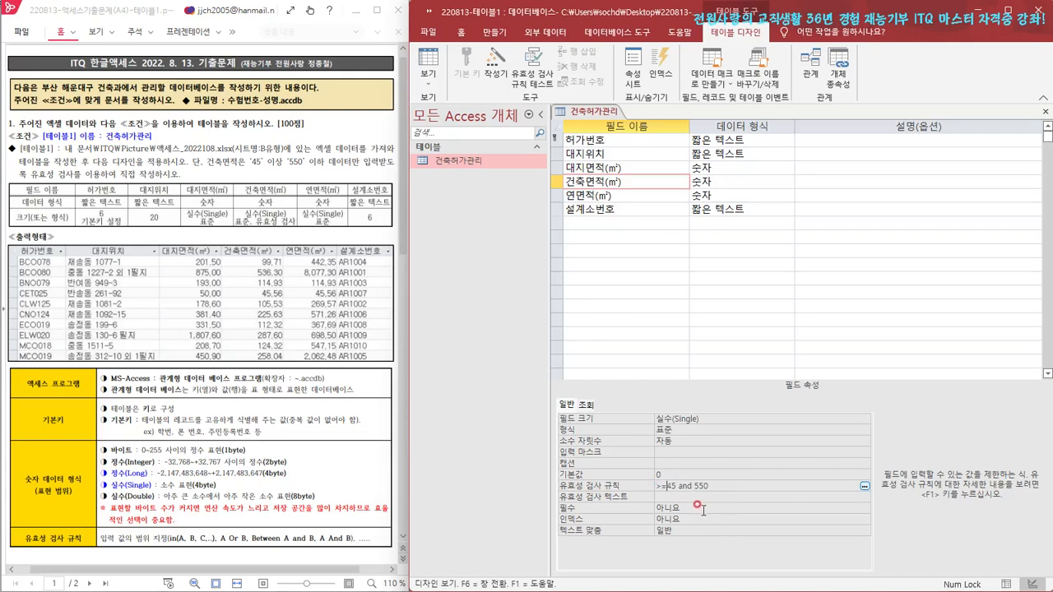
click(655, 486)
drag(729, 486, 647, 485)
click(722, 486)
click(662, 496)
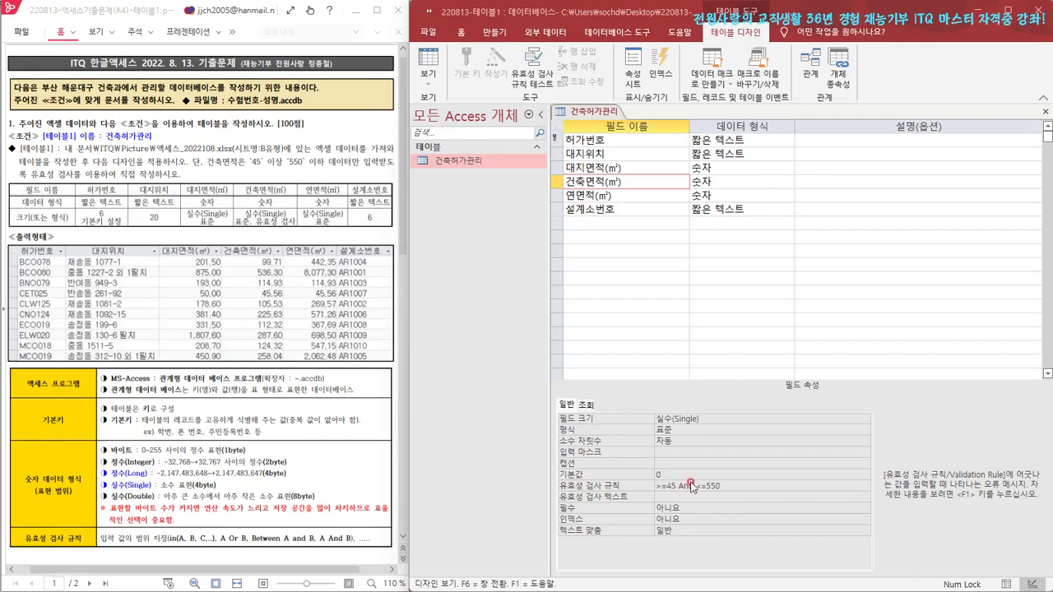
- Clear the default value of the 건축면적(㎡) field
click(659, 475)
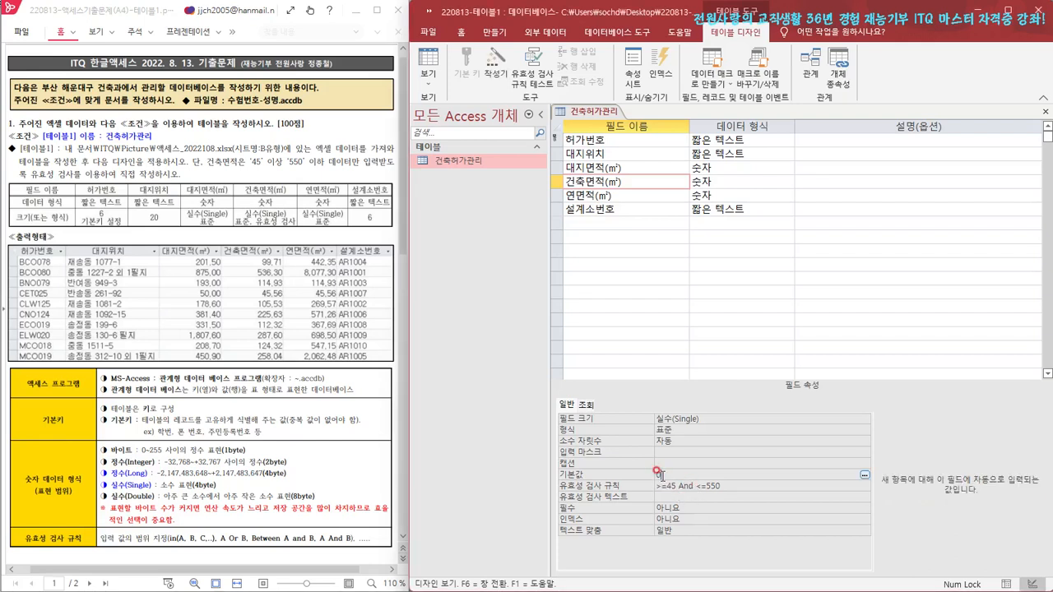
click(637, 477)
click(675, 487)
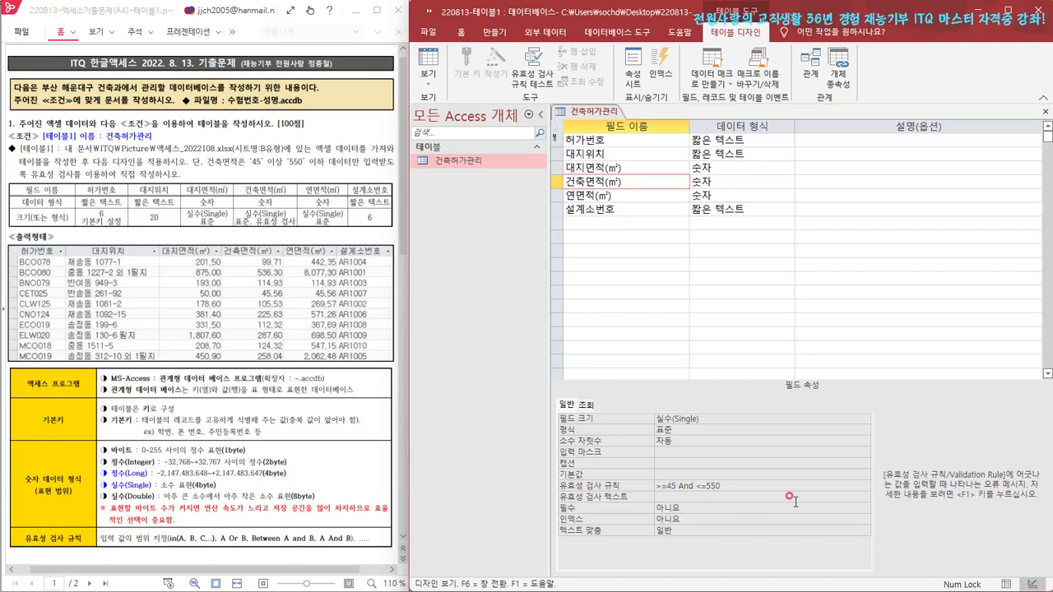
- Save the 건축허가관리 table design, accepting the smaller field sizes and testing the existing data against the new rule
right_click(589, 114)
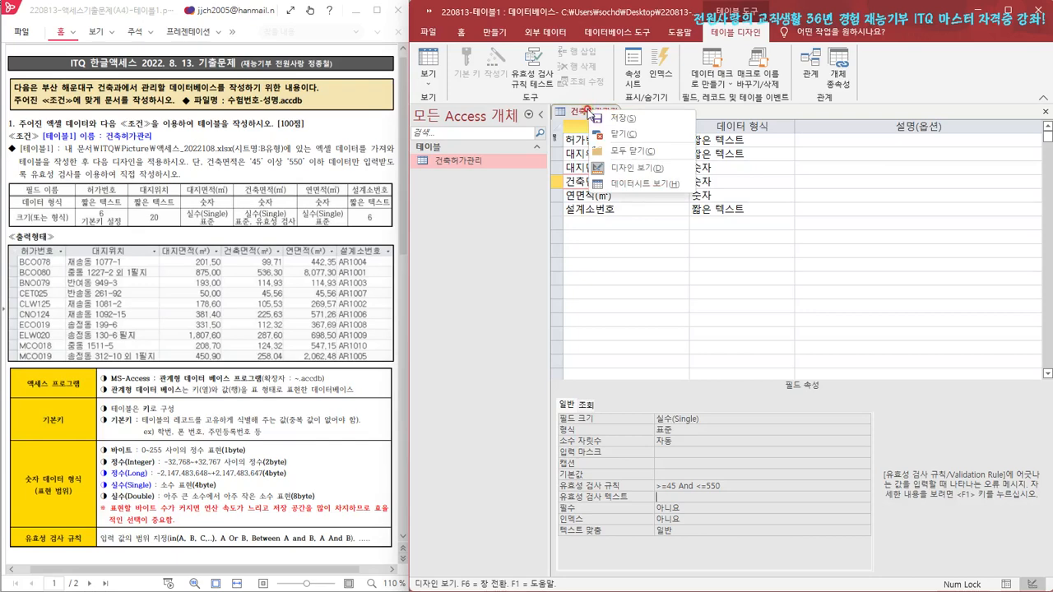
click(615, 118)
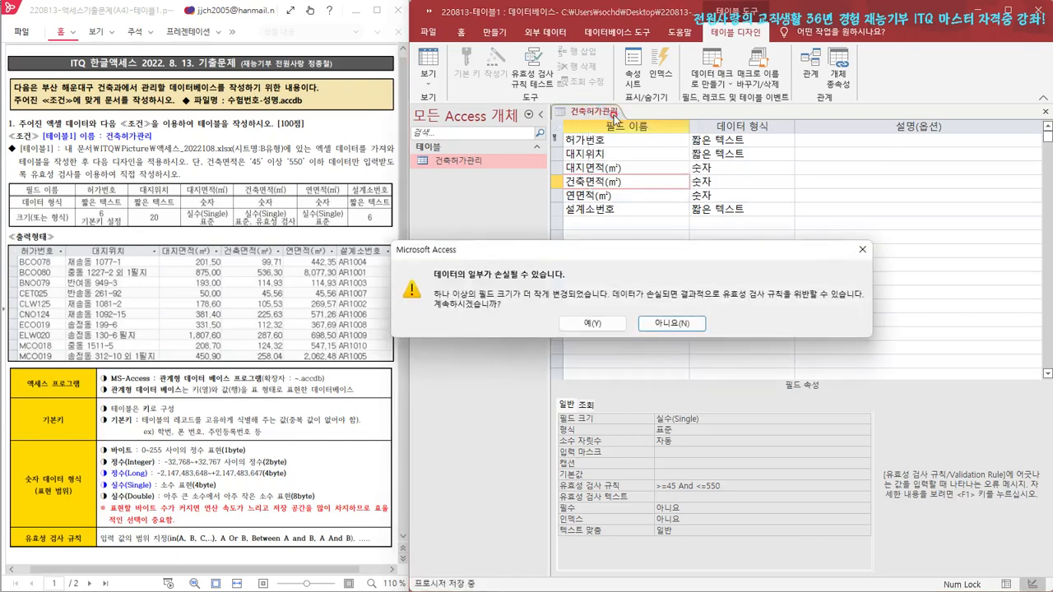
click(594, 324)
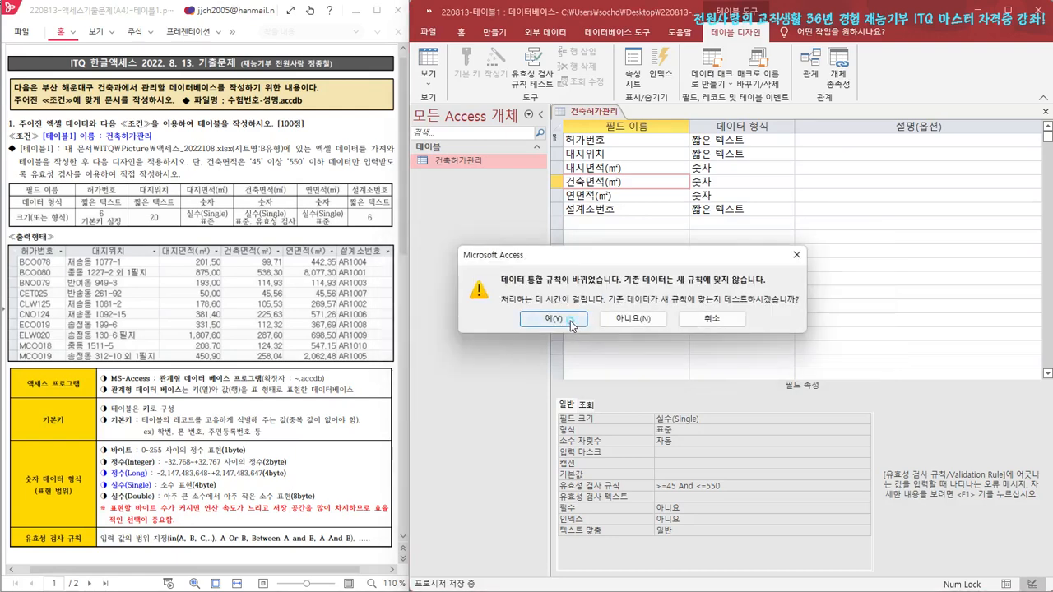
click(573, 324)
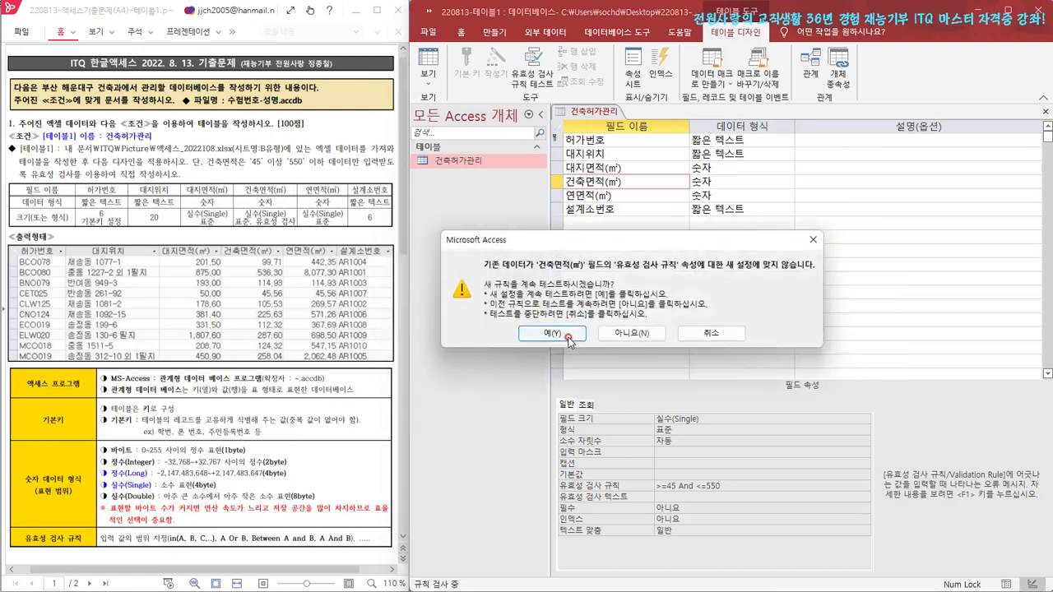
click(563, 332)
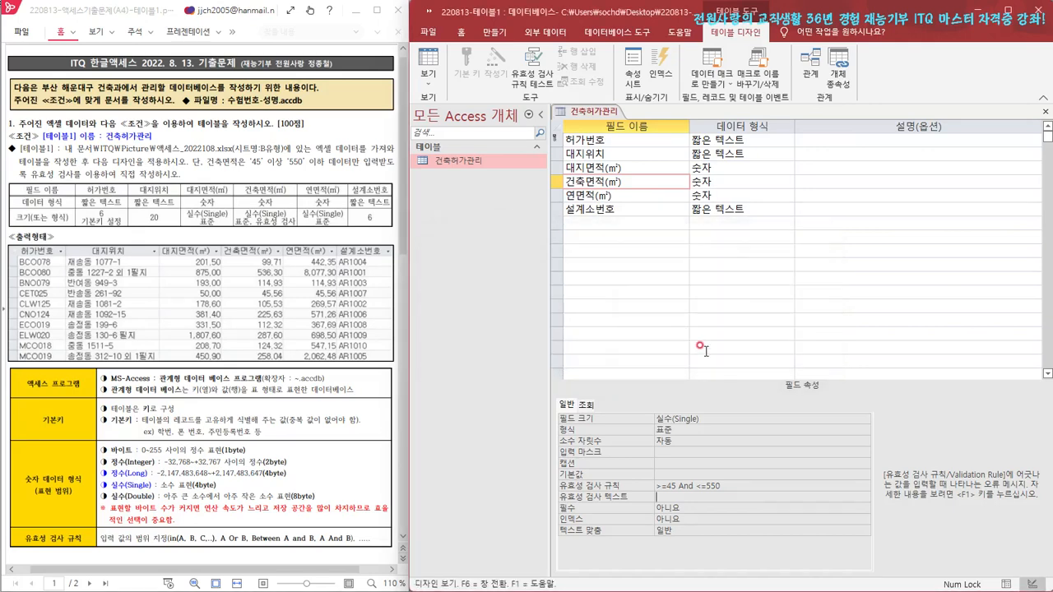
- Show the 건축허가관리 table in Datasheet View and fit the columns from 허가번호 to 설계소번호 to their contents
right_click(600, 115)
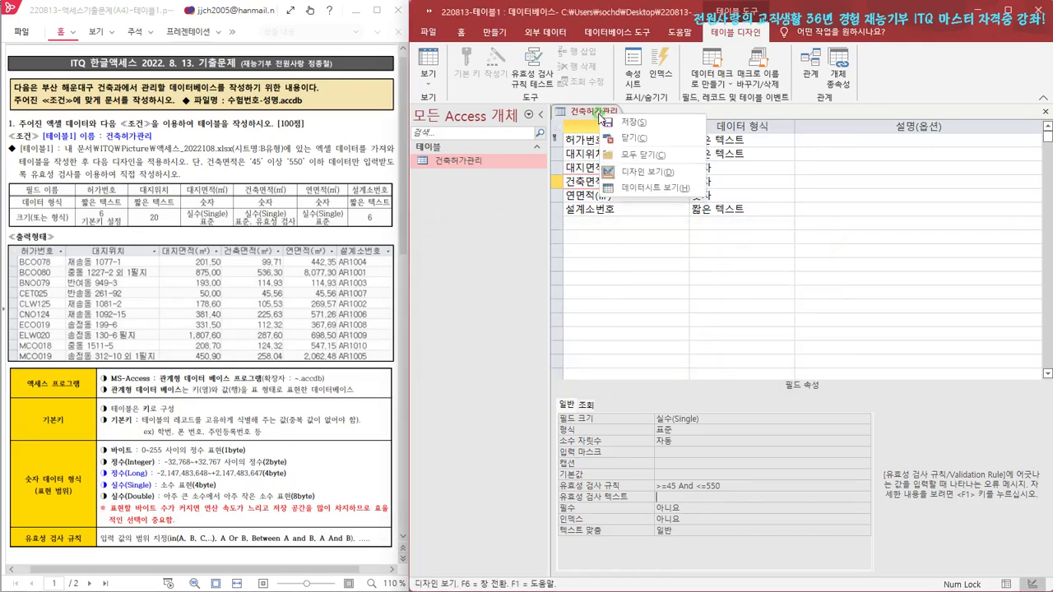
click(679, 190)
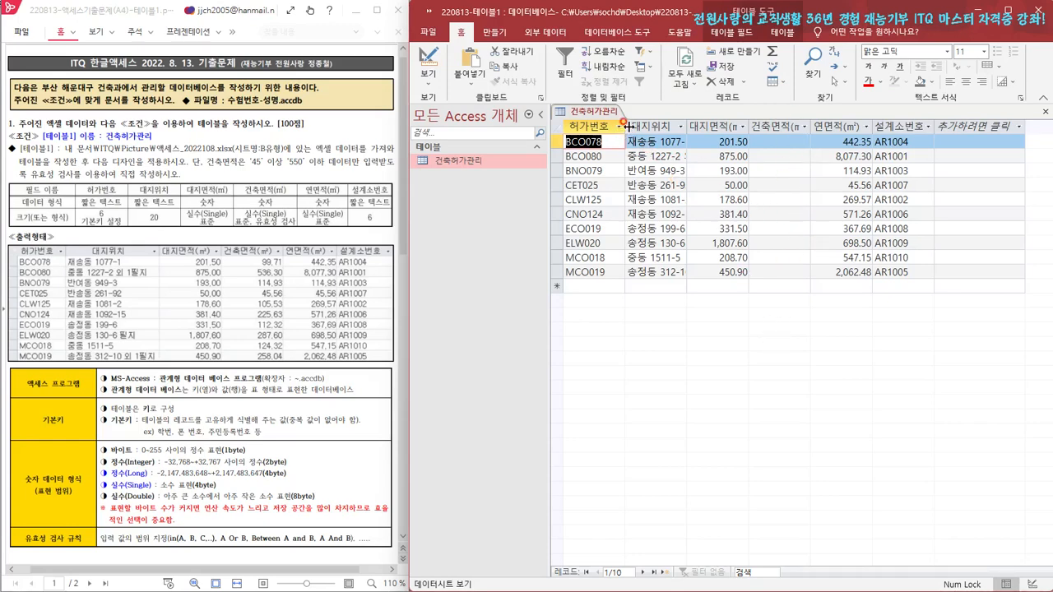
double_click(625, 126)
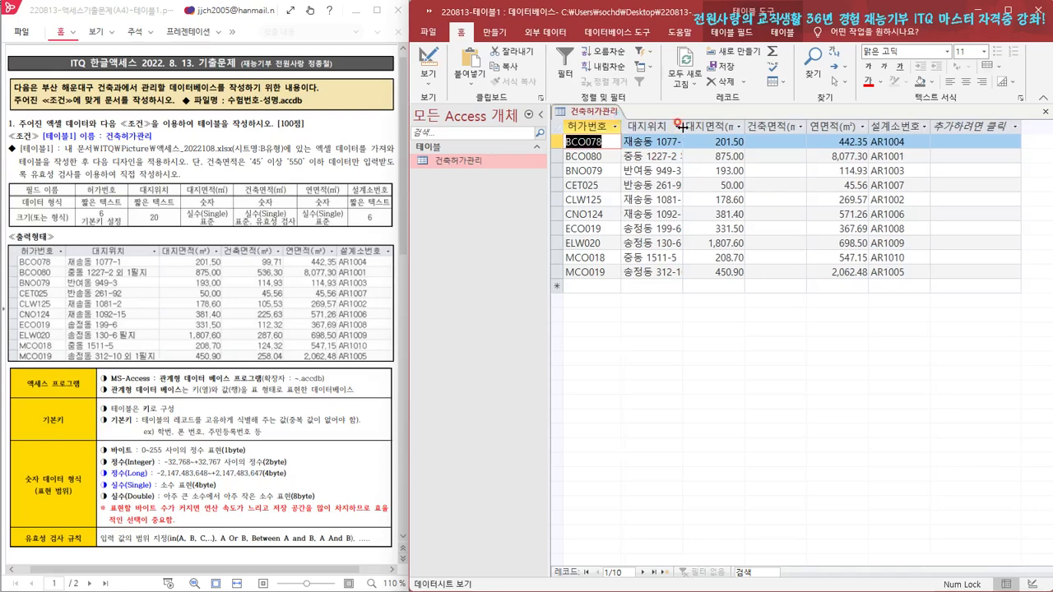
double_click(682, 125)
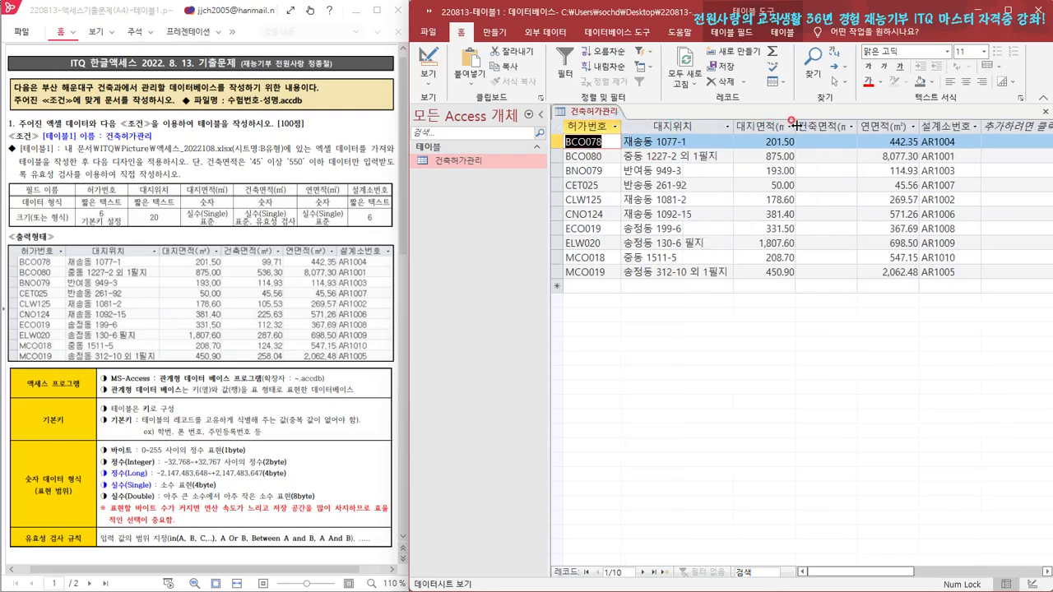
double_click(794, 126)
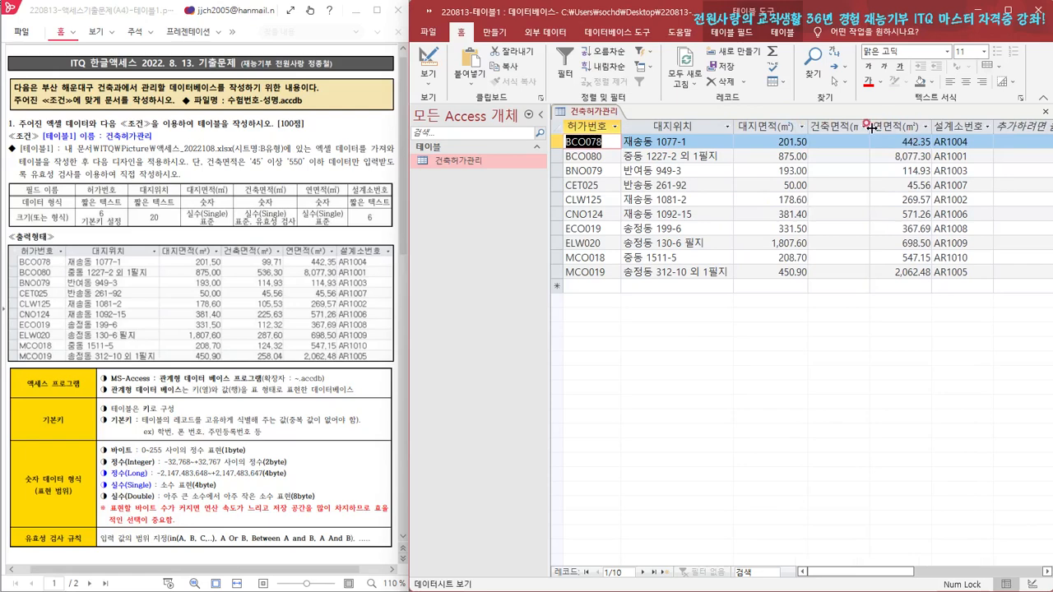
double_click(872, 125)
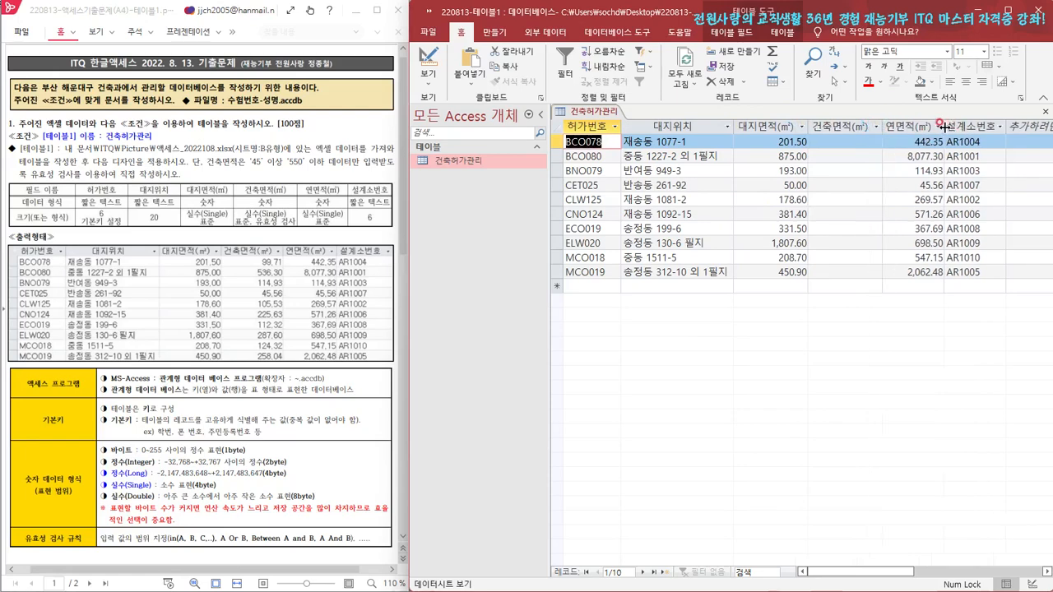
double_click(944, 126)
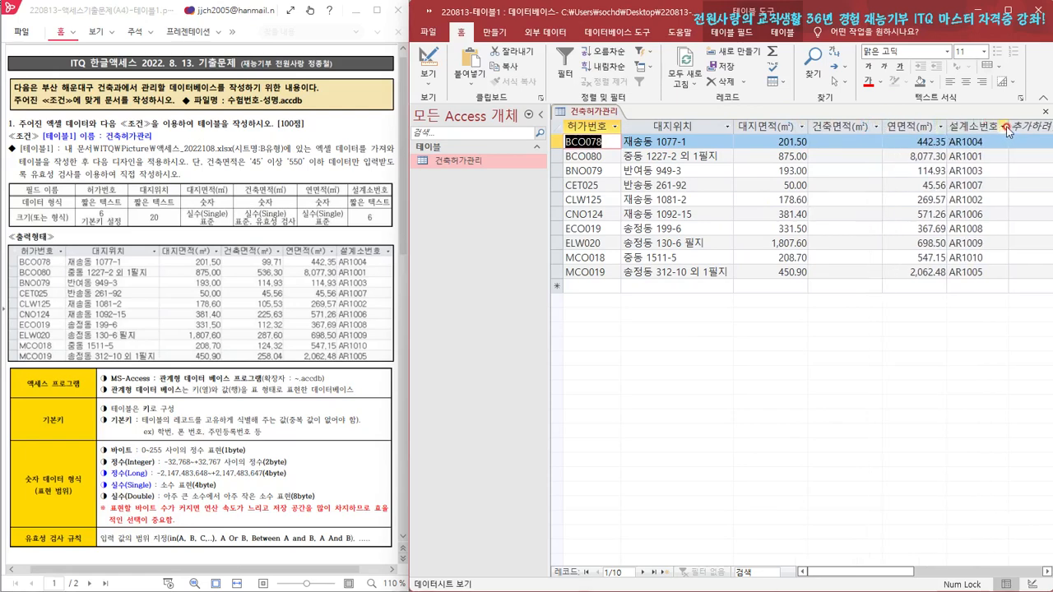
double_click(1009, 126)
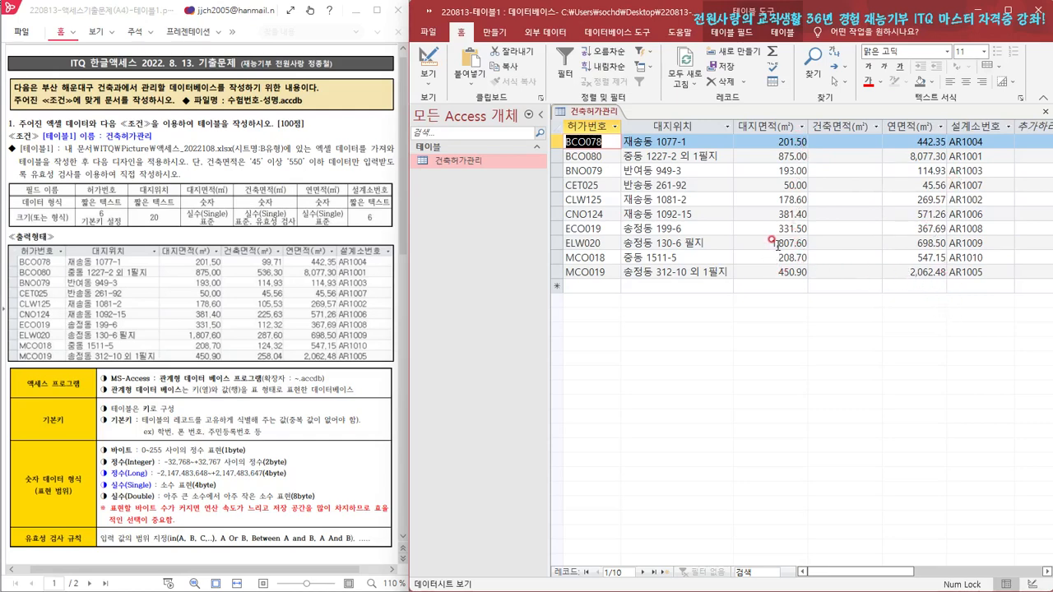
- Enter the 건축면적(㎡) values 99.71 for record BCO078 and 536.30 for record BCO080
click(850, 140)
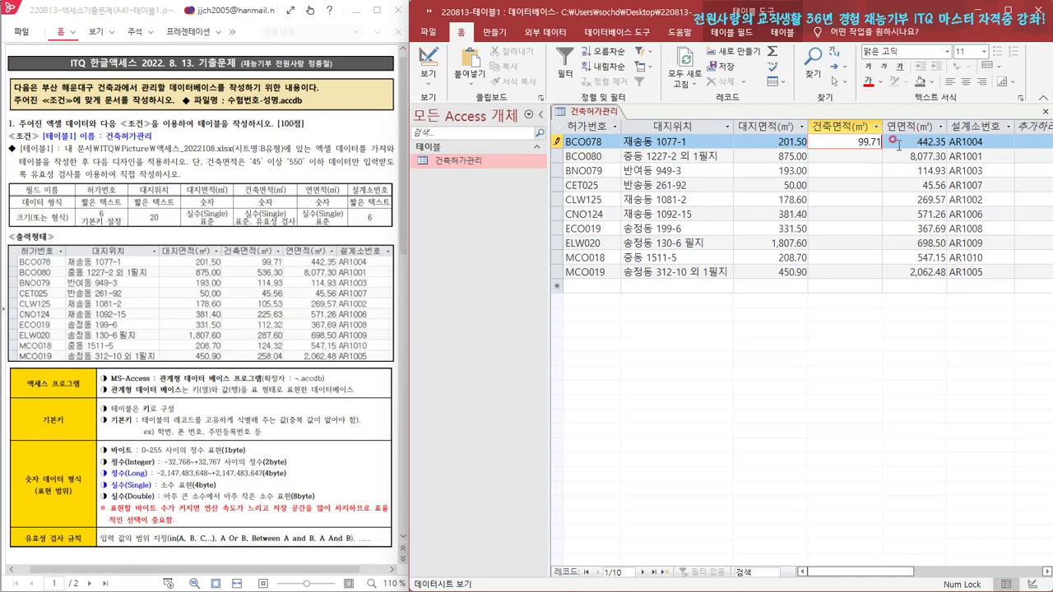
key(Tab)
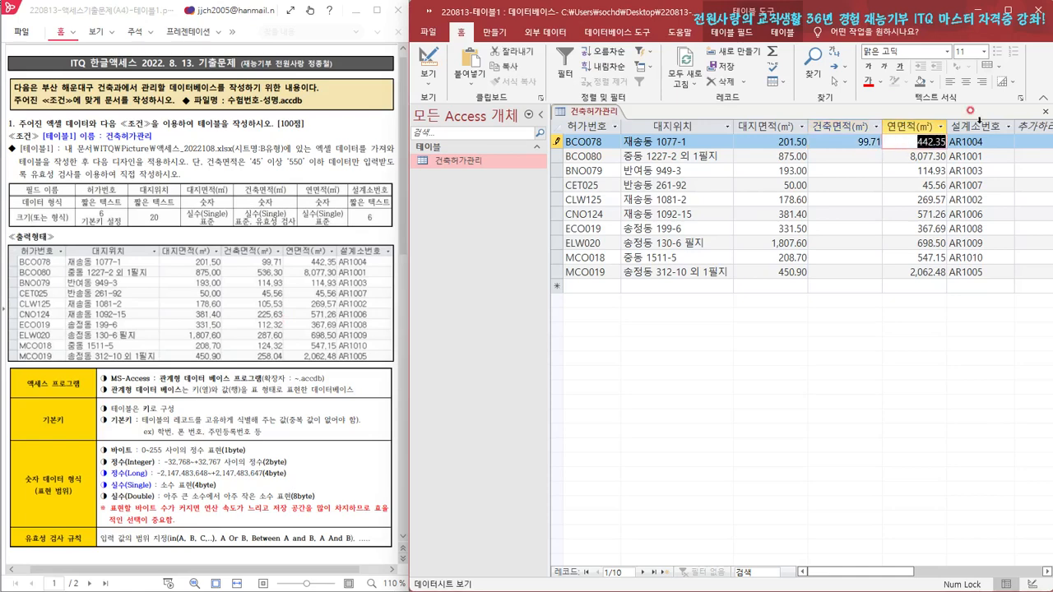
click(863, 142)
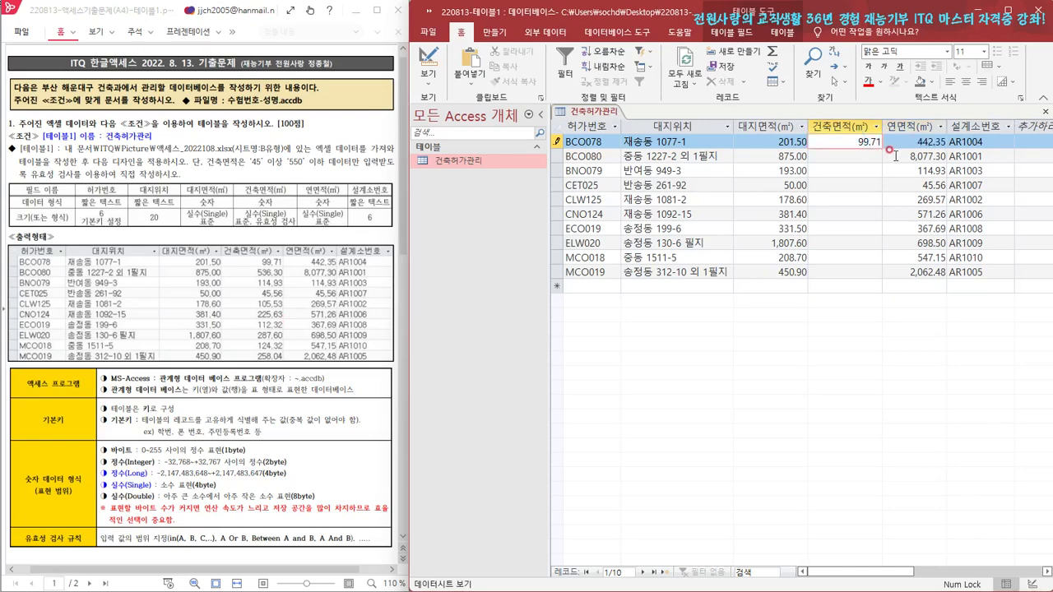
key(Down)
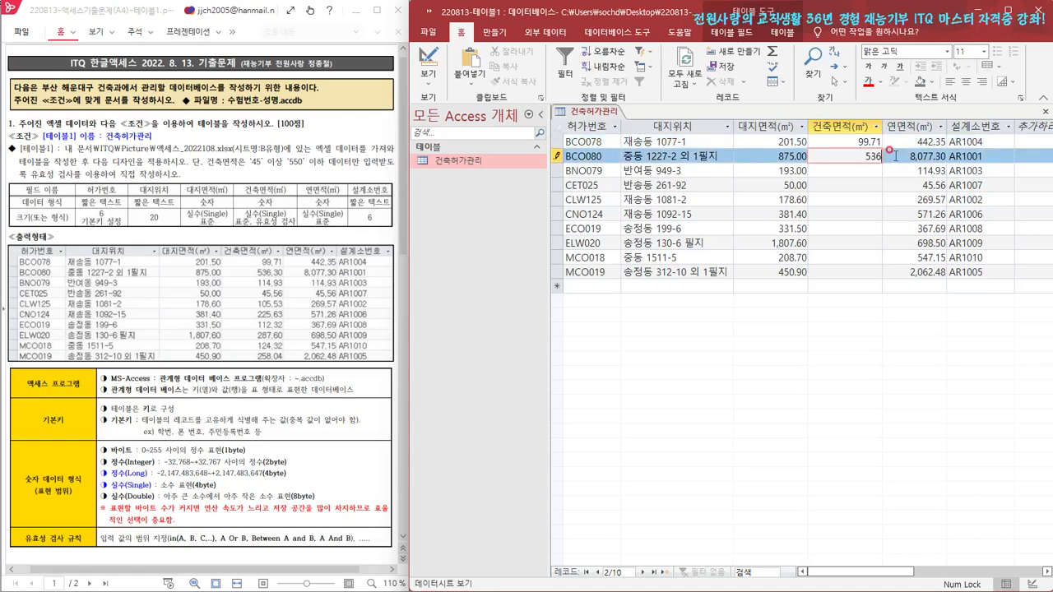
text(536.30)
key(Tab)
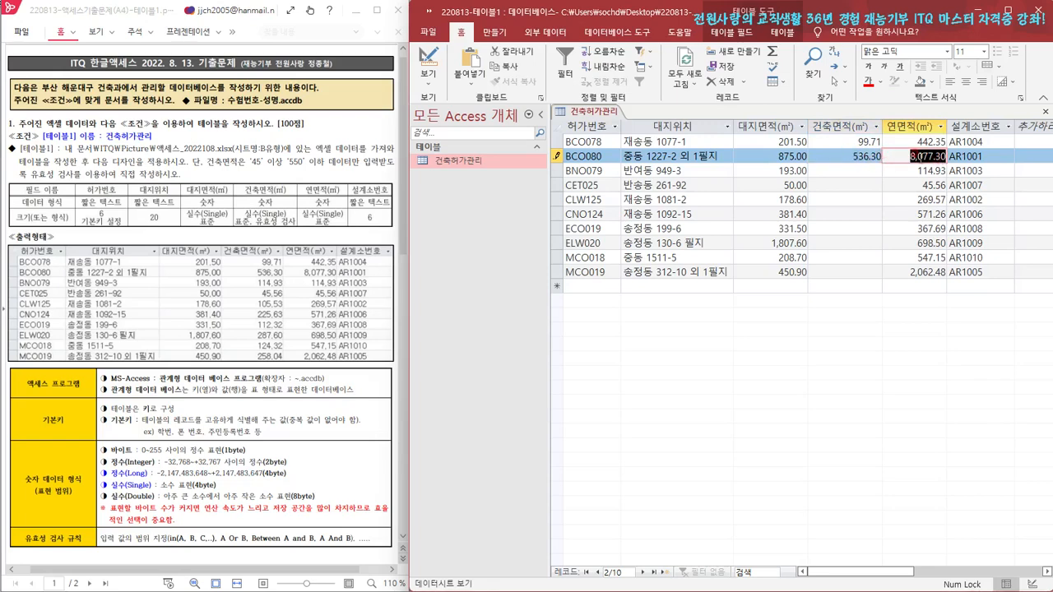
click(858, 156)
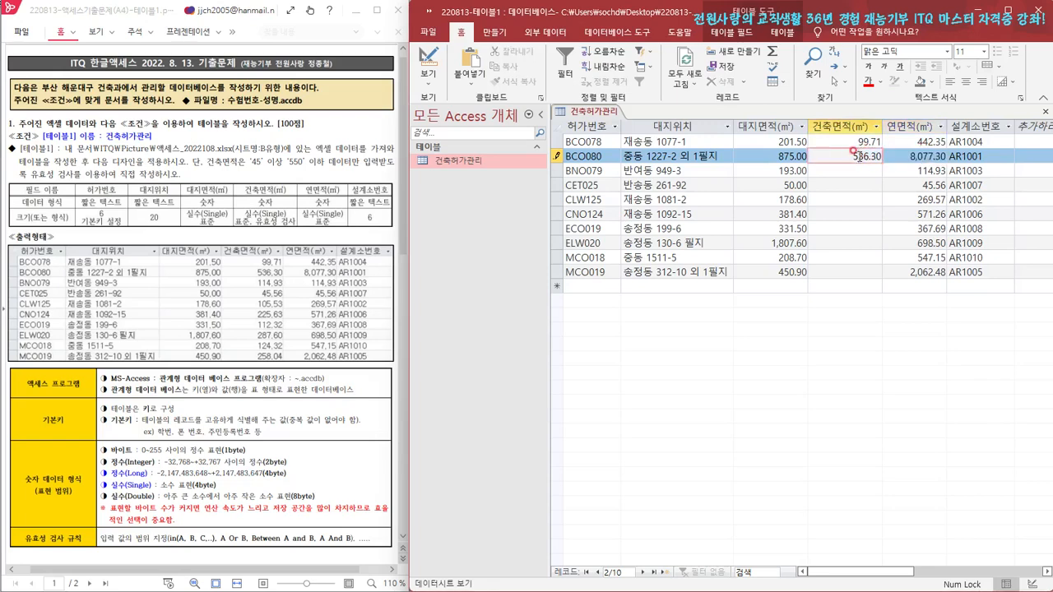
- Fill 건축면적(㎡) for BNO079 through MCO019 with 114.93, 45.56, 105.53, 225.63, 112.32, 287.60, 124.32 and 258.04, and save the 건축허가관리 table
key(Down)
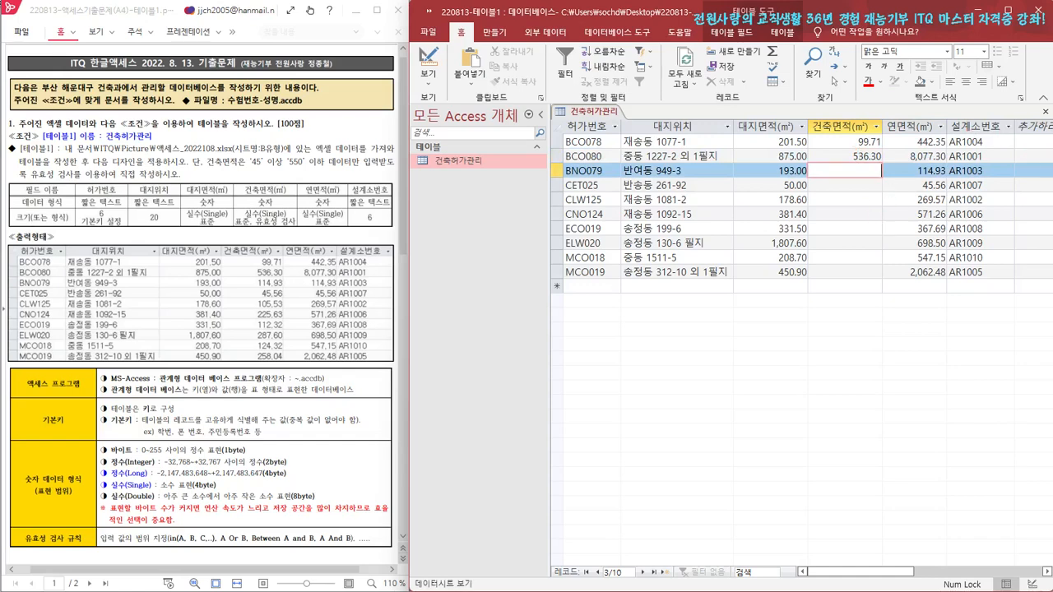
text(114.93 45.56 105.53 225.63 112.32 287.60 124.32 258.04)
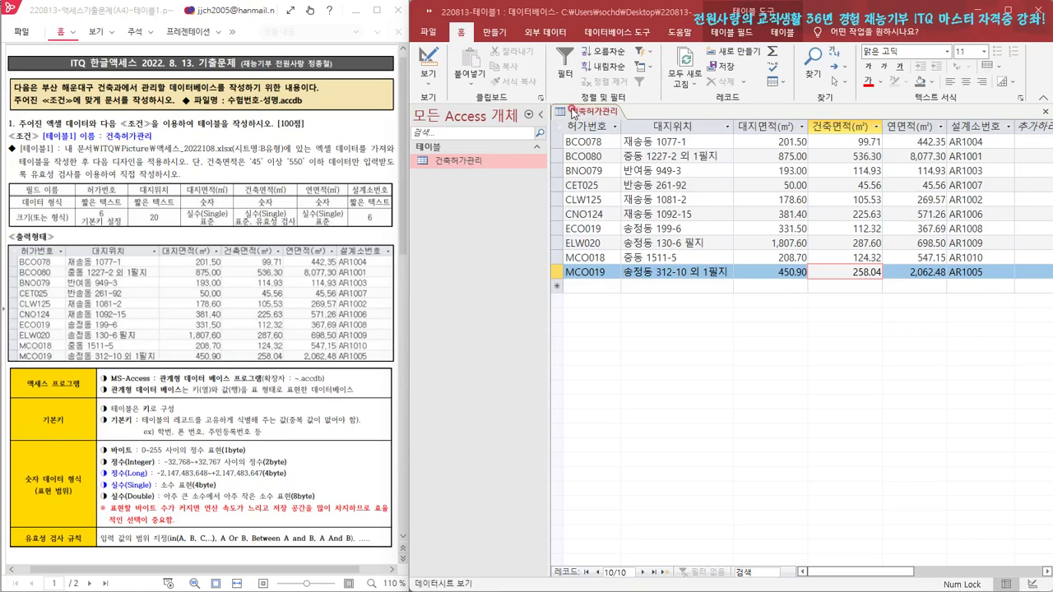
right_click(574, 110)
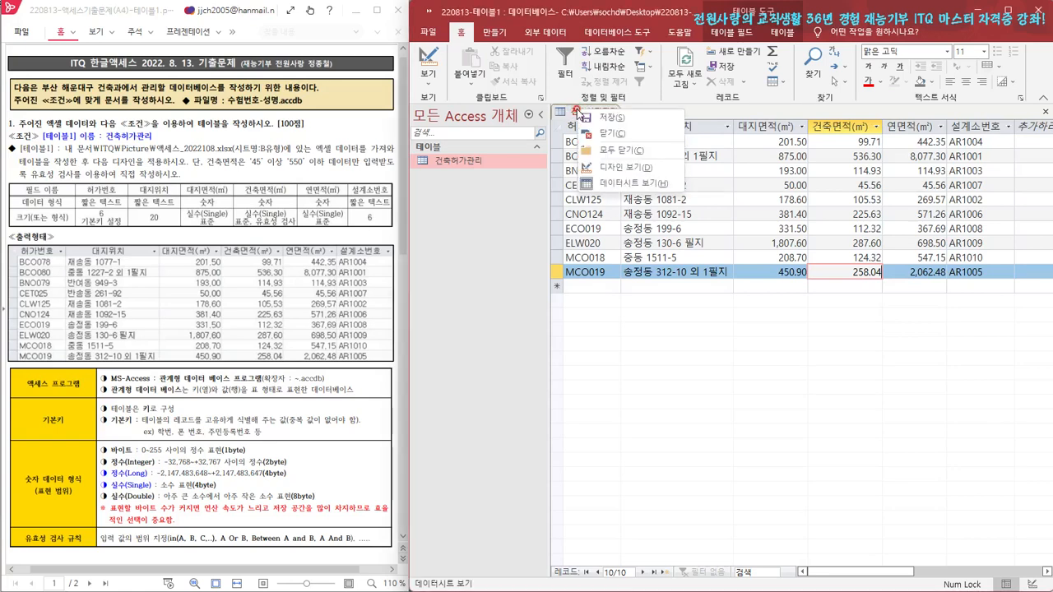
click(611, 120)
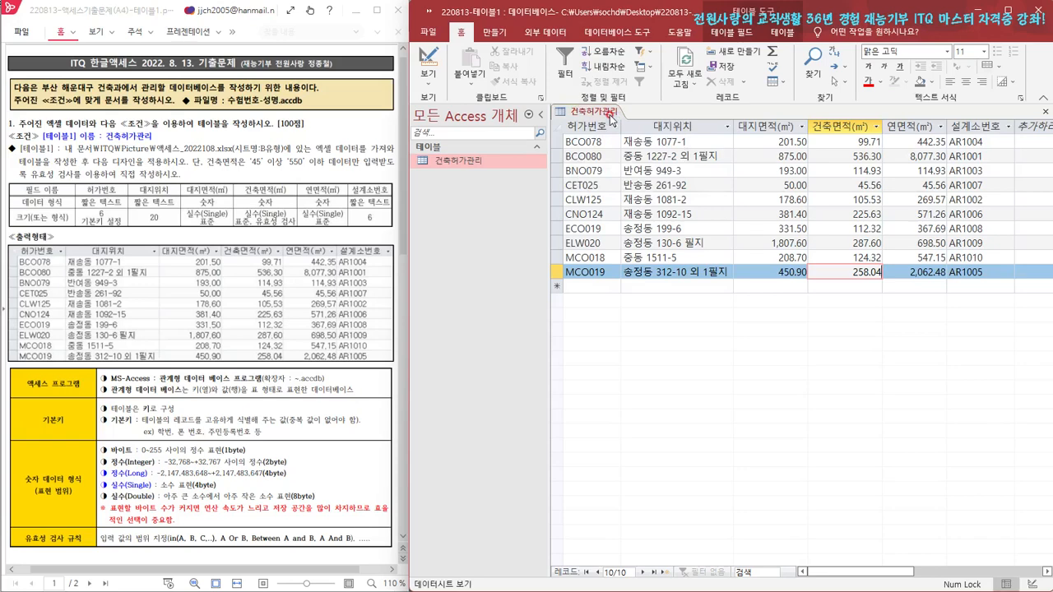